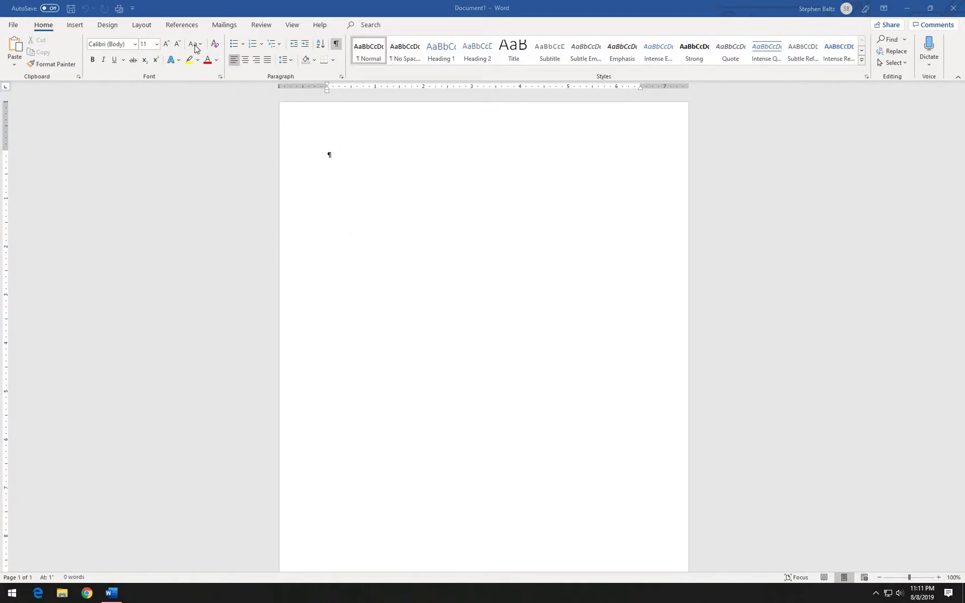
{"action": "left_click", "coordinate": [291, 26]}
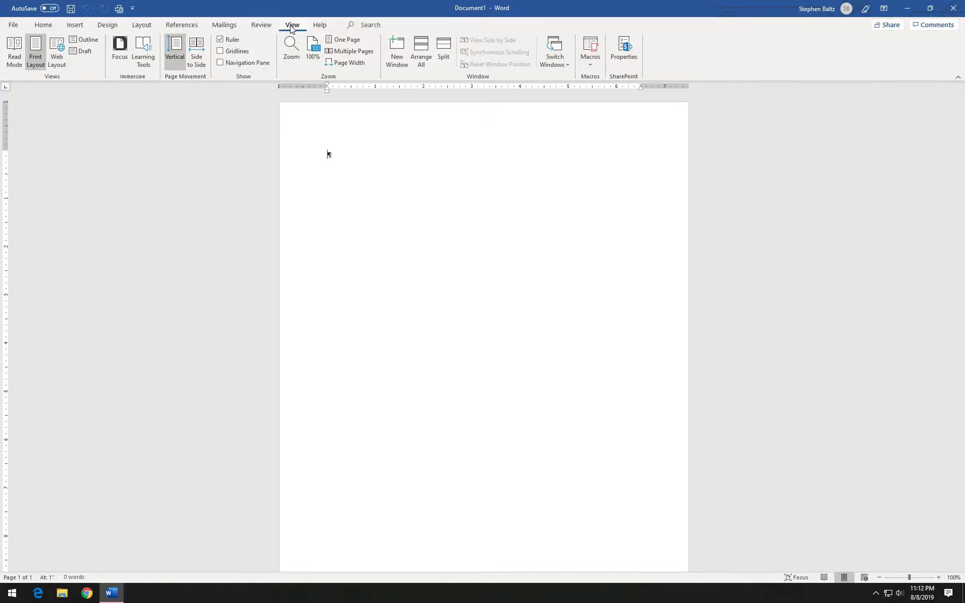
{"action": "left_click", "coordinate": [46, 55]}
{"action": "left_click", "coordinate": [44, 25]}
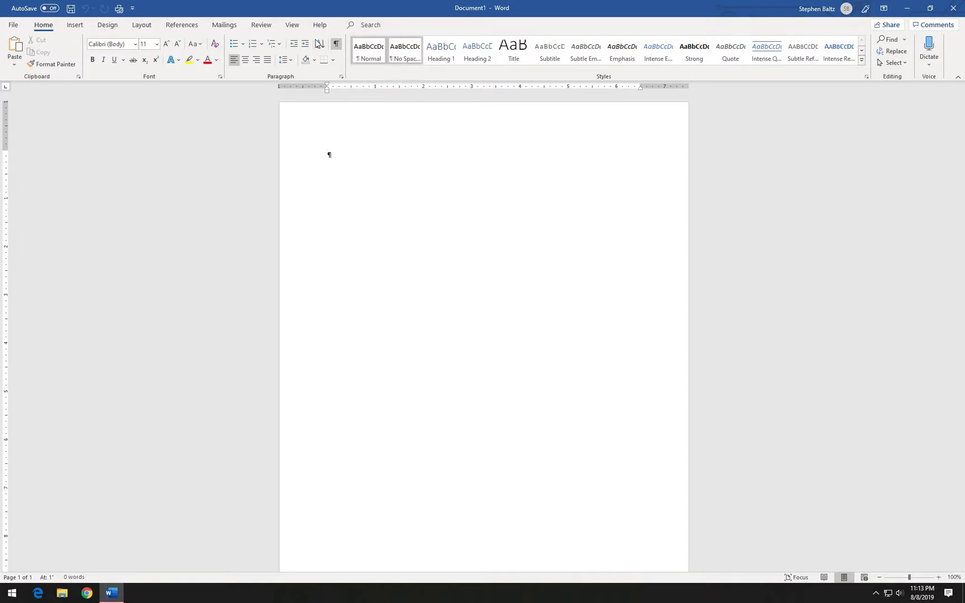
- Set the page margins to the Narrow preset, 0.5" on all sides
{"action": "left_click", "coordinate": [141, 25]}
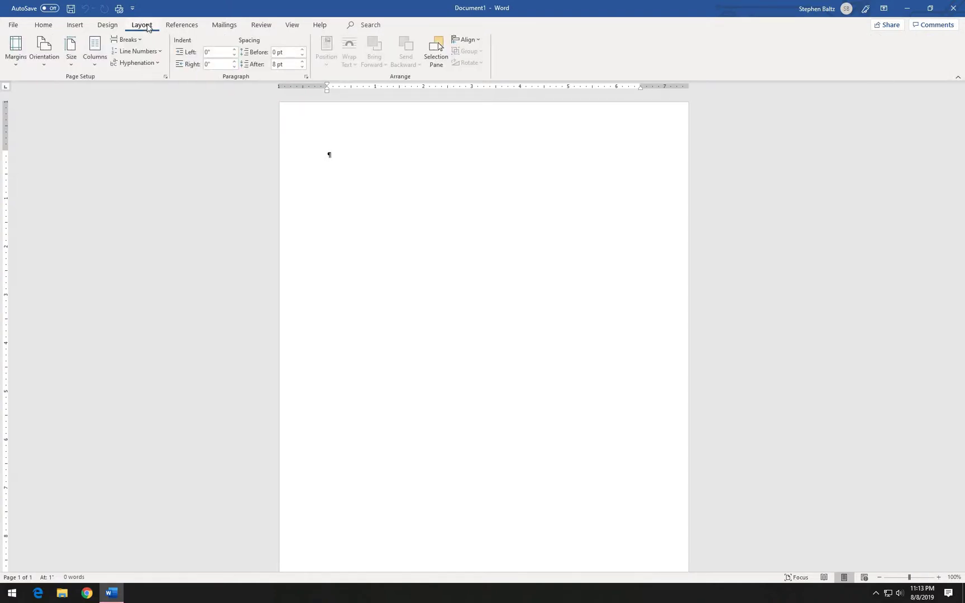
{"action": "left_click", "coordinate": [16, 58]}
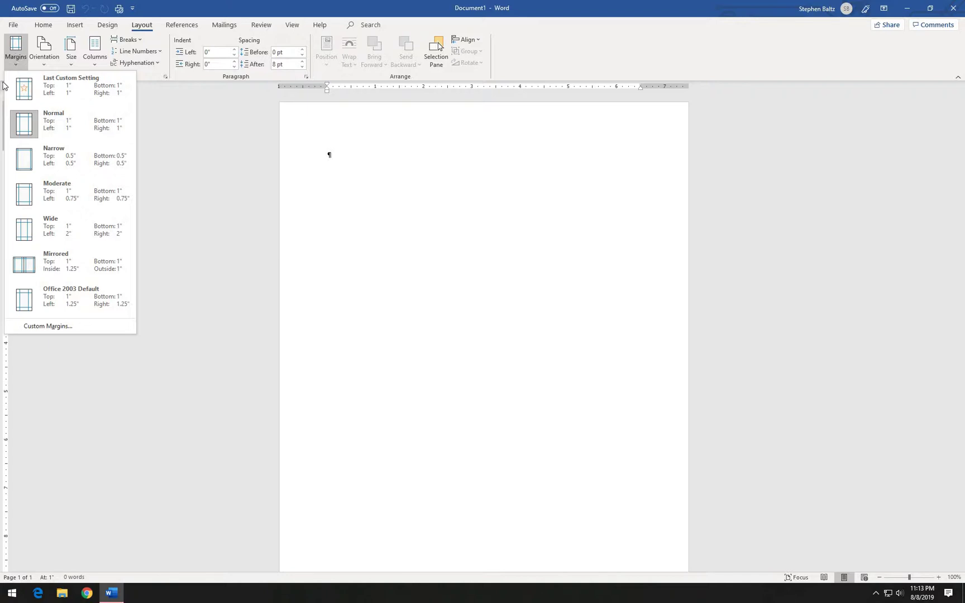
{"action": "left_click", "coordinate": [60, 165]}
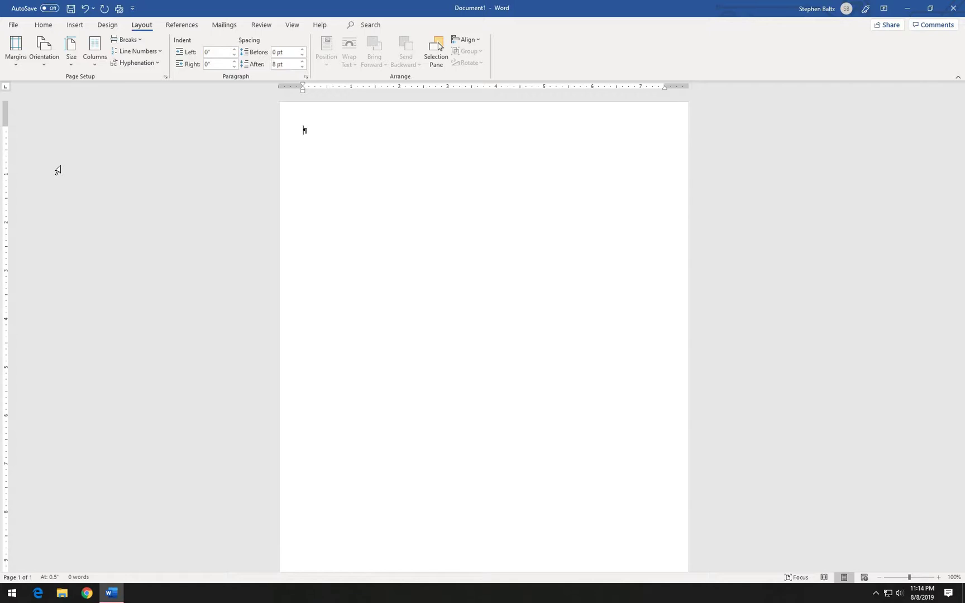
- Enter "Wash Your Hands!" as the document's first line and zoom the document to page width
{"action": "type", "text": "Wash Your Hands!"}
{"action": "key", "text": "Return"}
{"action": "left_click", "coordinate": [291, 25]}
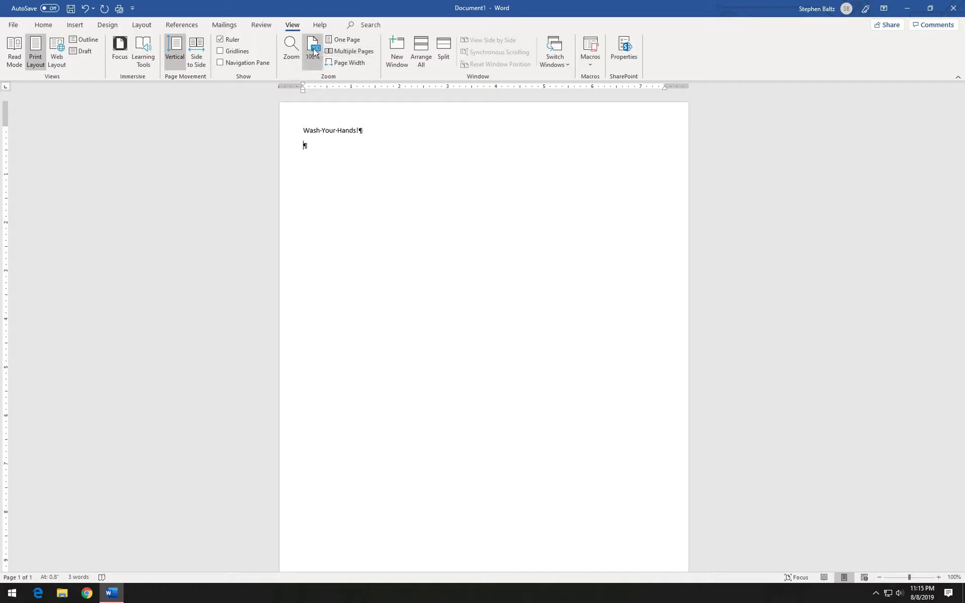
{"action": "left_click", "coordinate": [341, 64]}
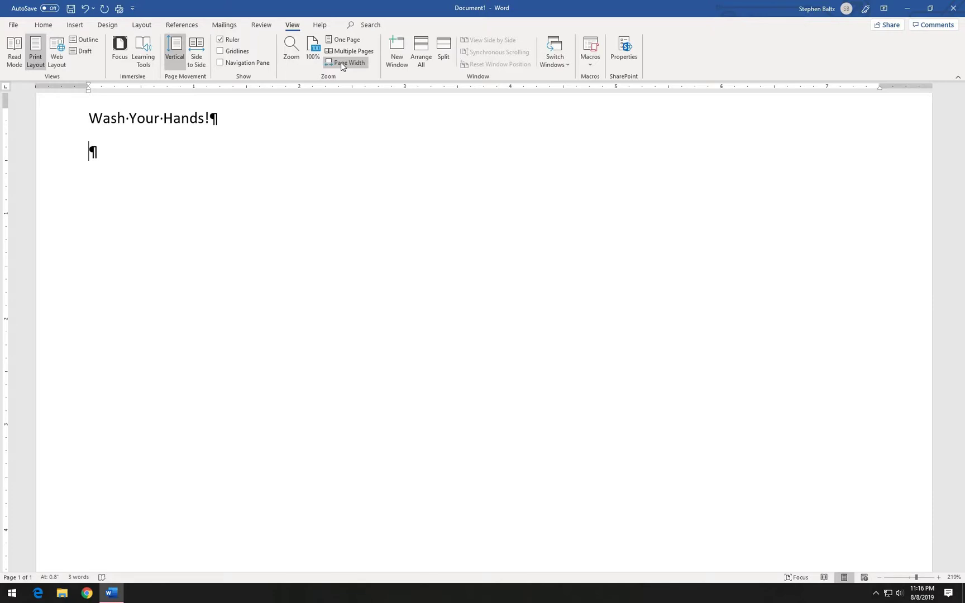
- Add the paragraph "Washing your hands with soap and water can decrease outbreaks of foodborne illness because it can prevent spreading germs from your hands to food."
{"action": "left_click", "coordinate": [47, 27]}
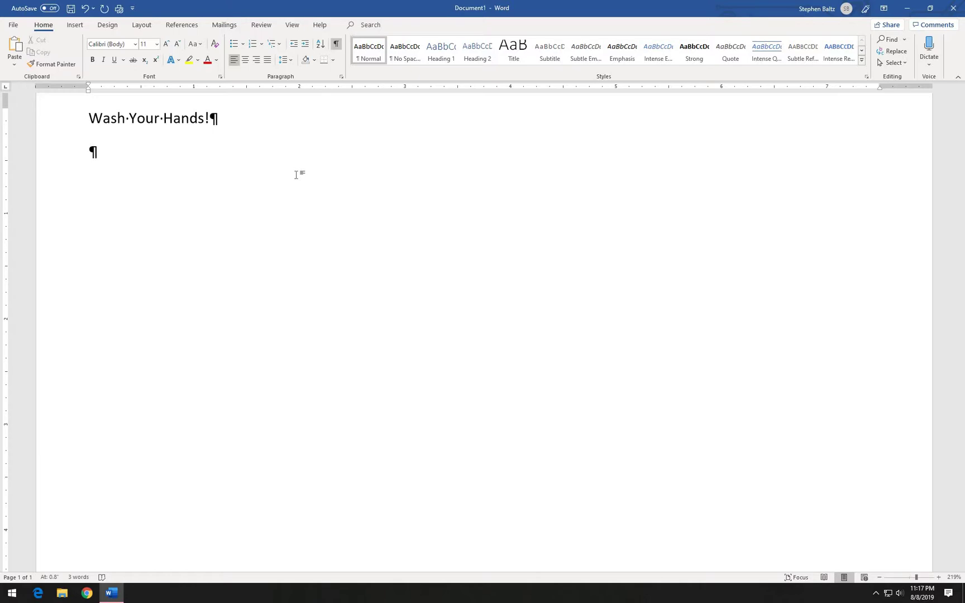
{"action": "type", "text": "Washing"}
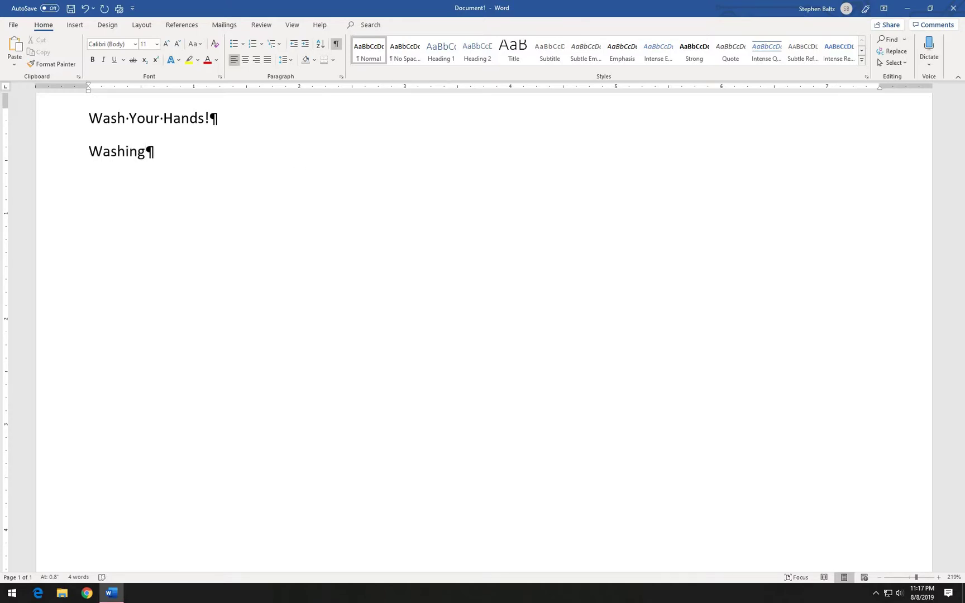
{"action": "type", "text": " your hands "}
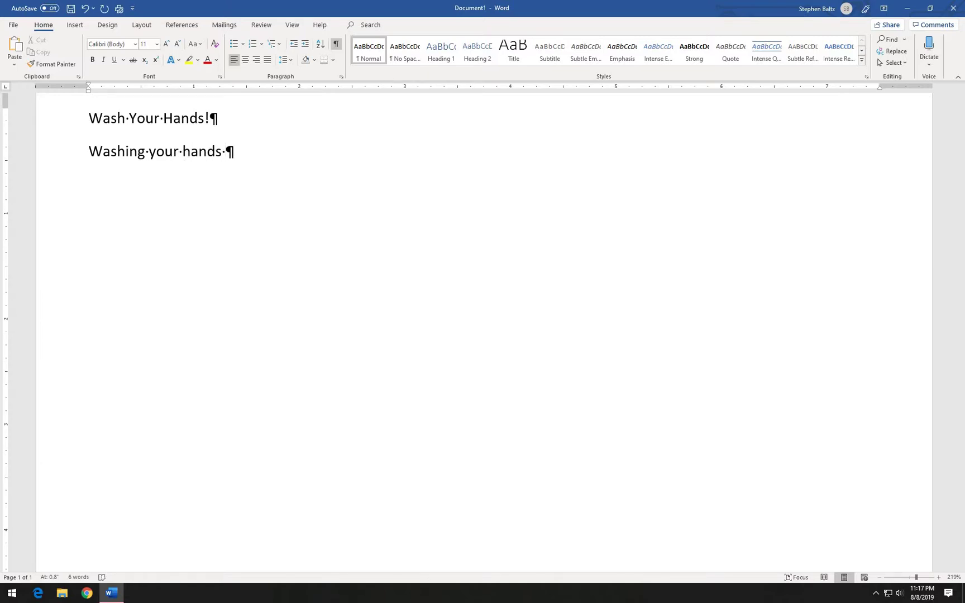
{"action": "type", "text": "with soap and w"}
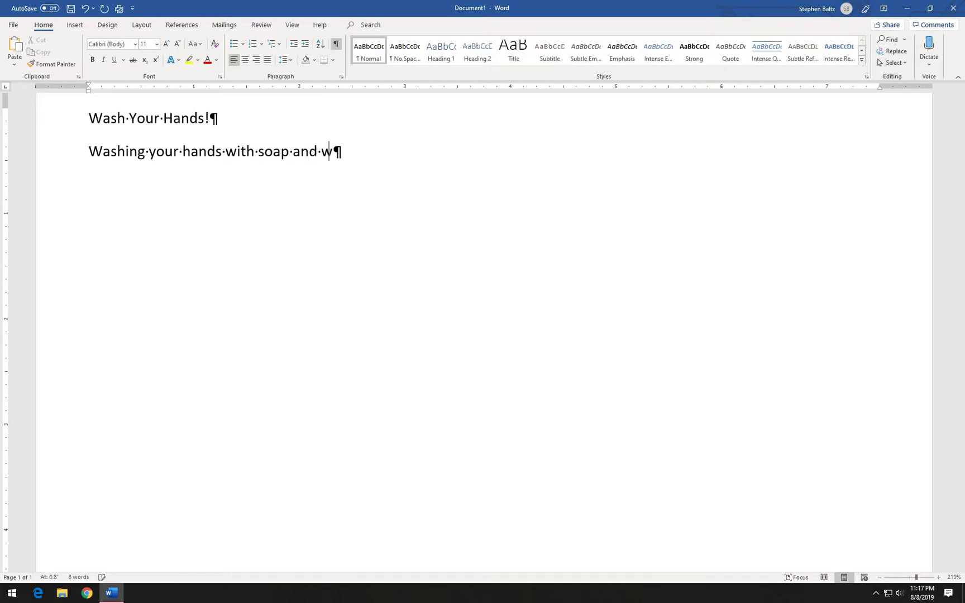
{"action": "type", "text": "ater can de"}
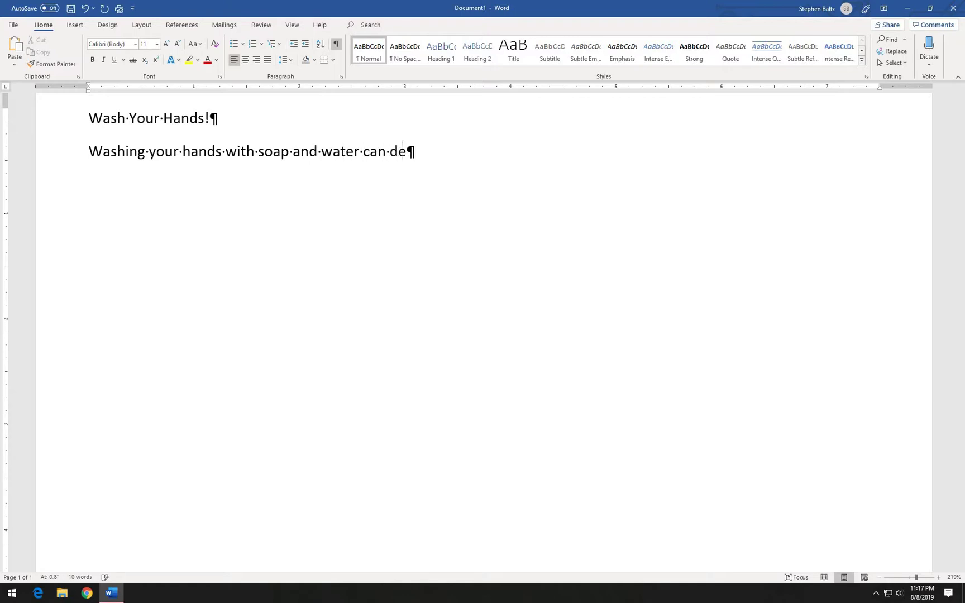
{"action": "type", "text": "crease outbr"}
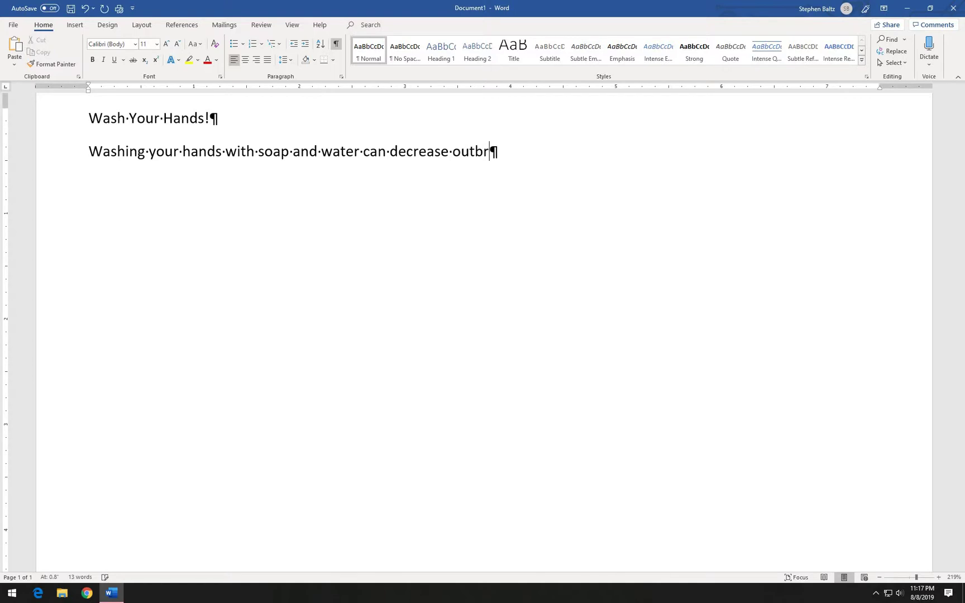
{"action": "type", "text": "eaks of food"}
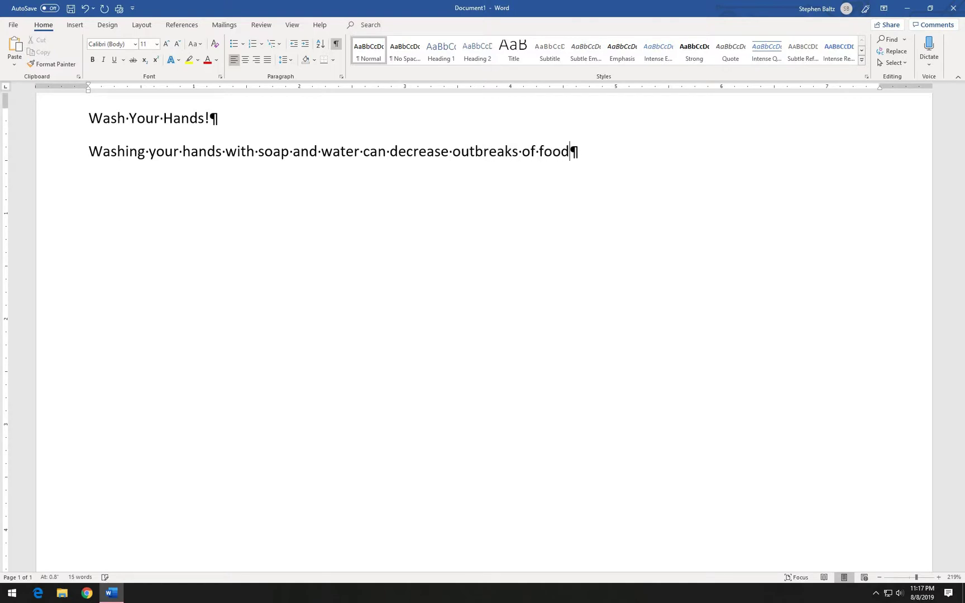
{"action": "type", "text": "borne illness "}
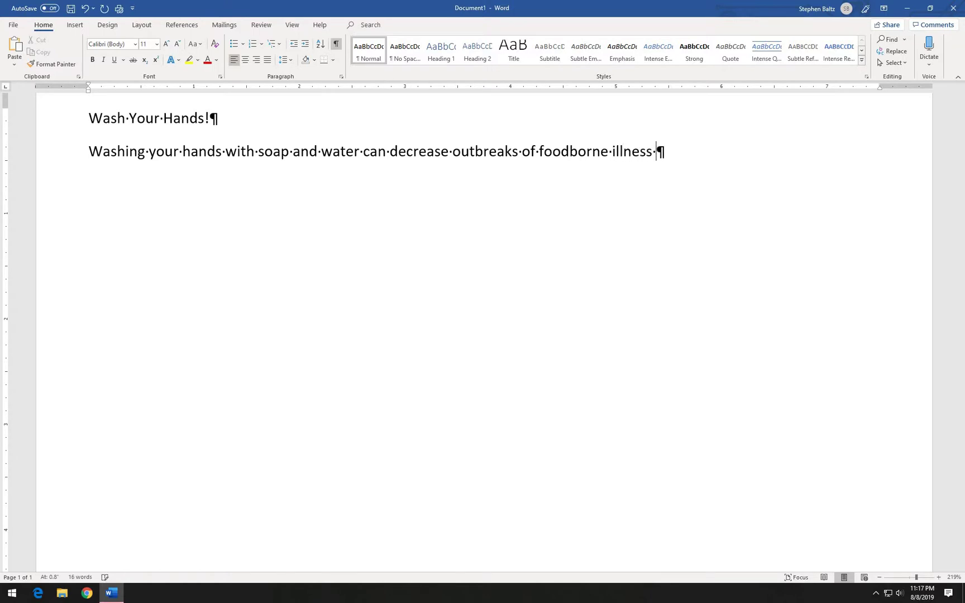
{"action": "type", "text": "because it "}
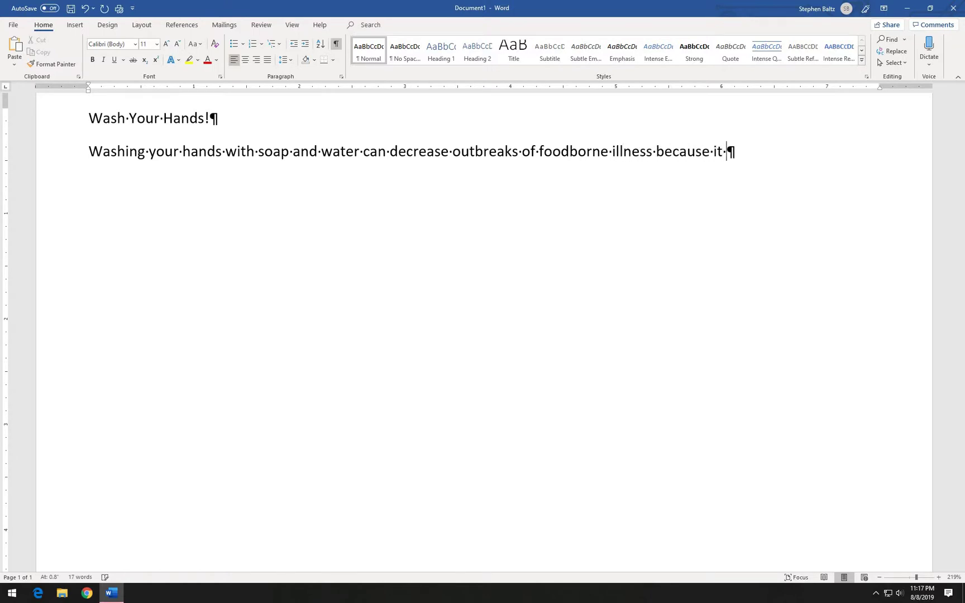
{"action": "type", "text": "can preven"}
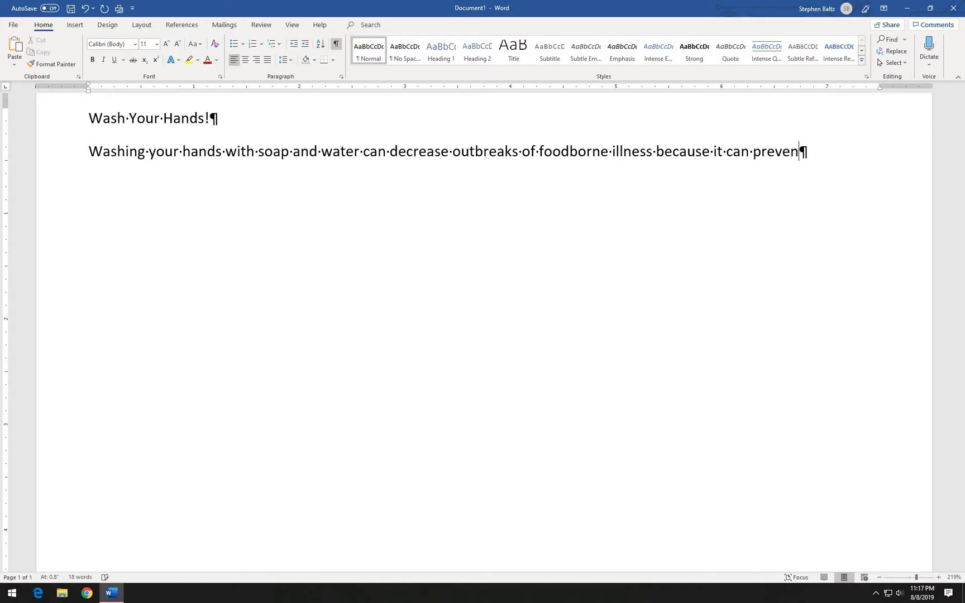
{"action": "type", "text": "t spread"}
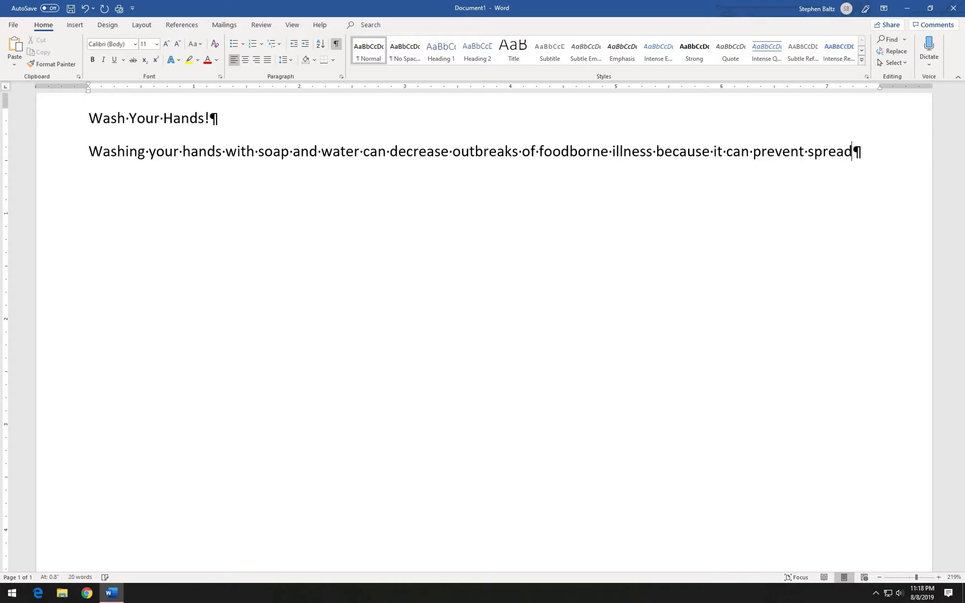
{"action": "type", "text": "ing ger"}
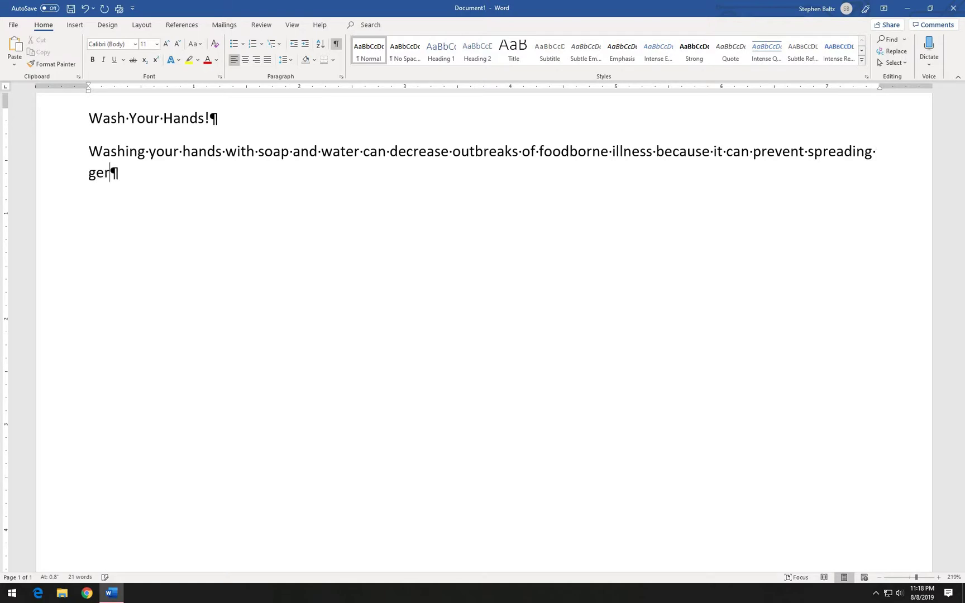
{"action": "type", "text": "ms from "}
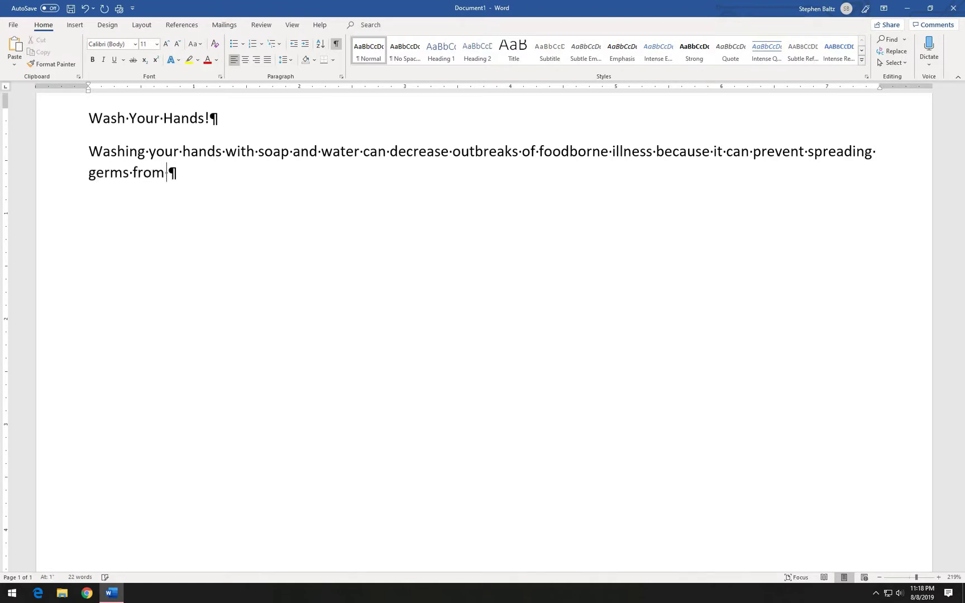
{"action": "type", "text": "your hands to"}
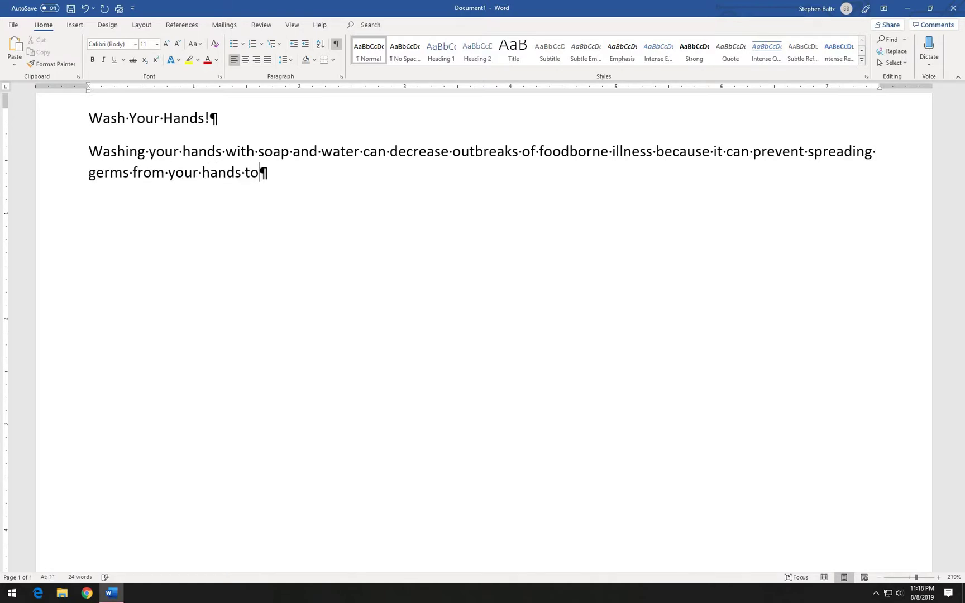
{"action": "type", "text": " food."}
{"action": "key", "text": "Return"}
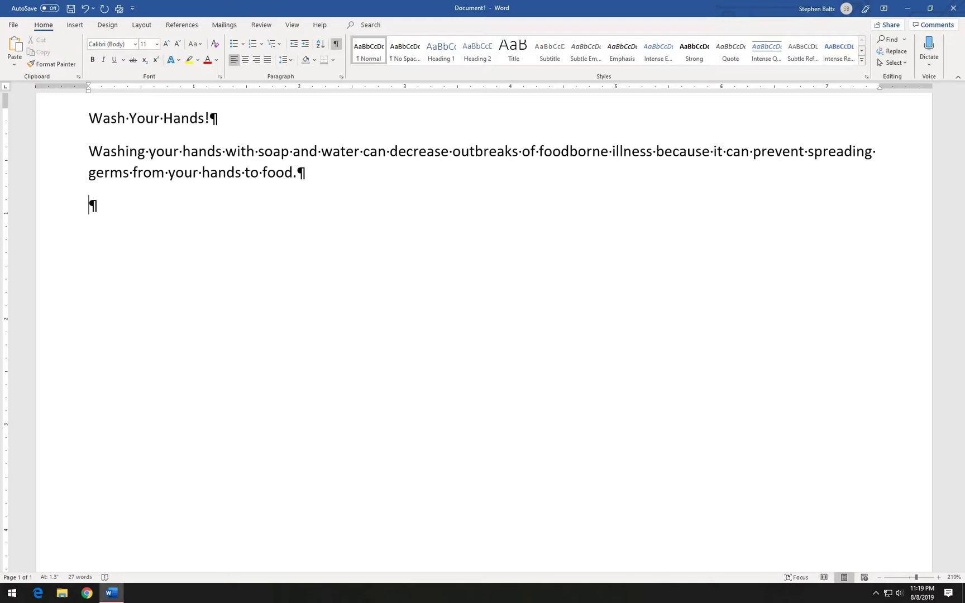
- Add the line "How?" below the paragraph and start the following line with "Wet hands with cle"
{"action": "type", "text": "How?"}
{"action": "key", "text": "Return"}
{"action": "type", "text": "Wet "}
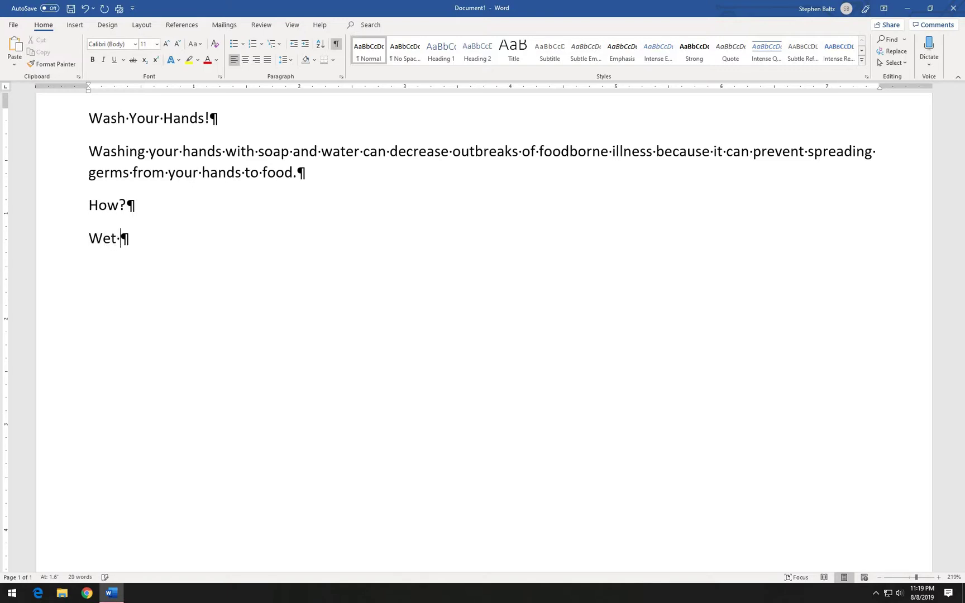
{"action": "type", "text": "hands"}
{"action": "key", "text": "BackSpace"}
{"action": "key", "text": "BackSpace"}
{"action": "type", "text": "s with cle"}
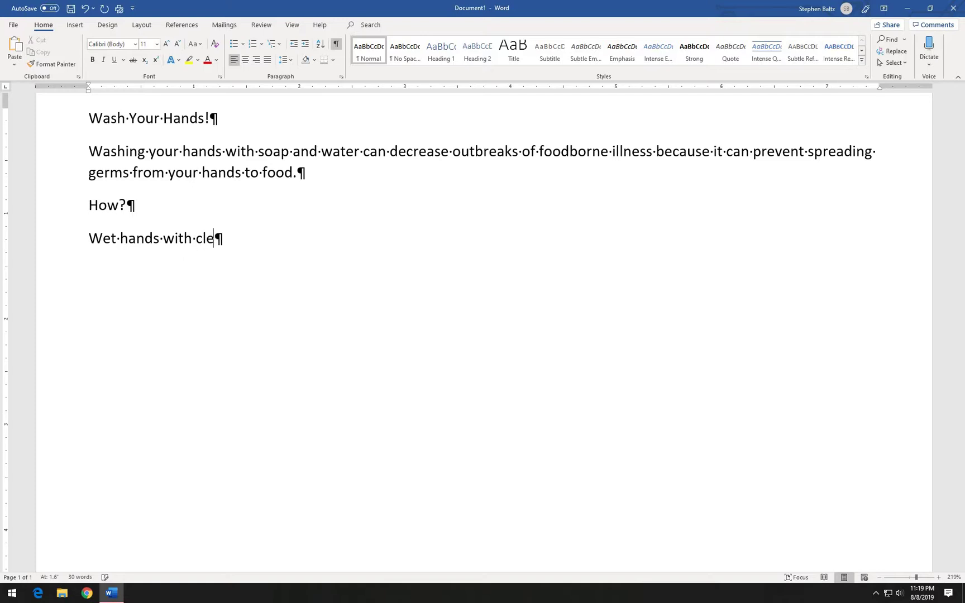
{"action": "type", "text": "an water"}
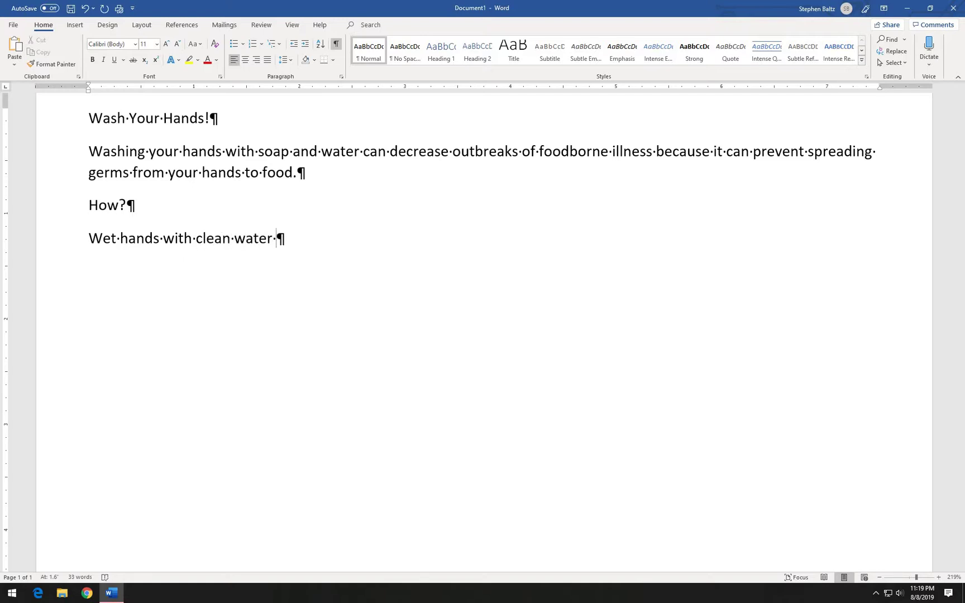
{"action": "key", "text": "BackSpace"}
{"action": "key", "text": "BackSpace"}
{"action": "key", "text": "BackSpace"}
{"action": "key", "text": "BackSpace"}
{"action": "key", "text": "BackSpace"}
{"action": "key", "text": "BackSpace"}
{"action": "key", "text": "BackSpace"}
{"action": "key", "text": "BackSpace"}
{"action": "key", "text": "BackSpace"}
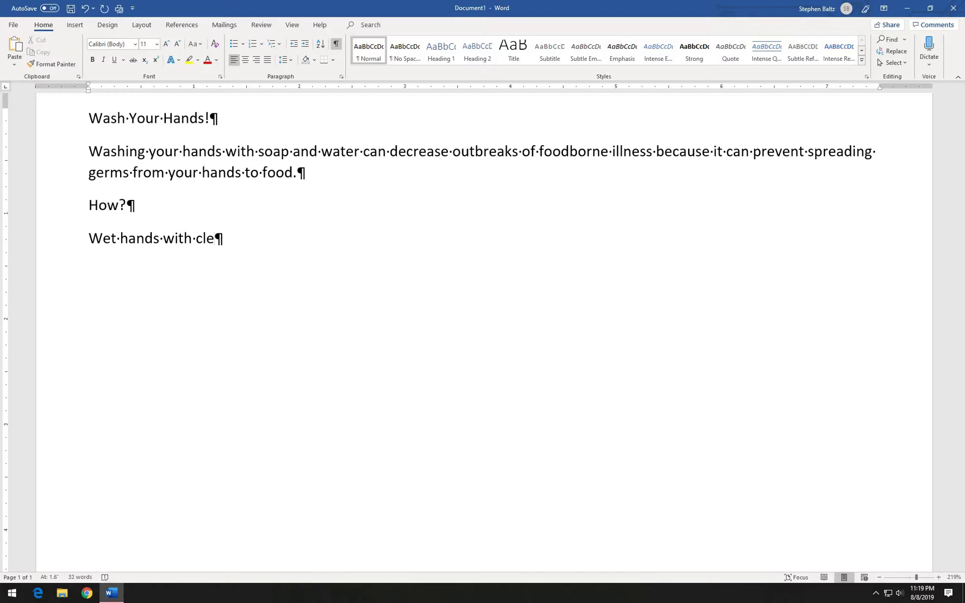
- Complete the line to read "Wet hands with clen, running water, and apply soap." and start a new paragraph
{"action": "type", "text": "n, runn"}
{"action": "key", "text": "BackSpace"}
{"action": "key", "text": "BackSpace"}
{"action": "key", "text": "BackSpace"}
{"action": "type", "text": "unning"}
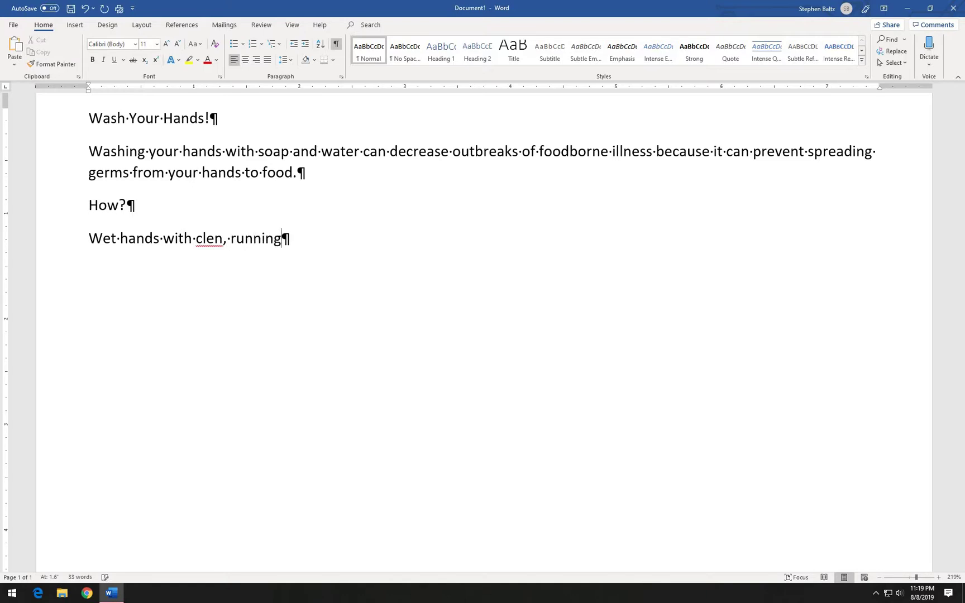
{"action": "type", "text": " wat"}
{"action": "key", "text": "BackSpace"}
{"action": "type", "text": "ater, and "}
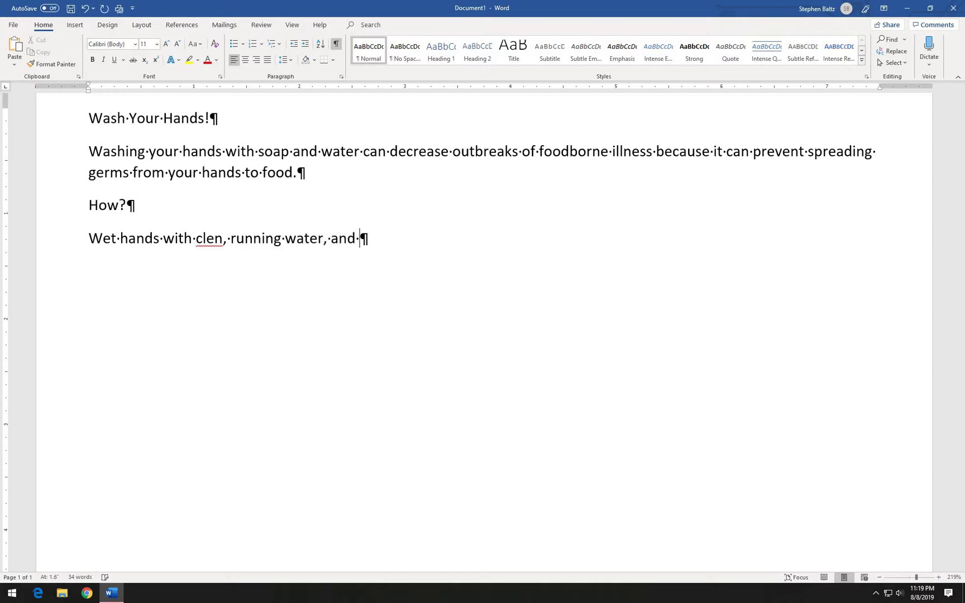
{"action": "type", "text": "apply soad"}
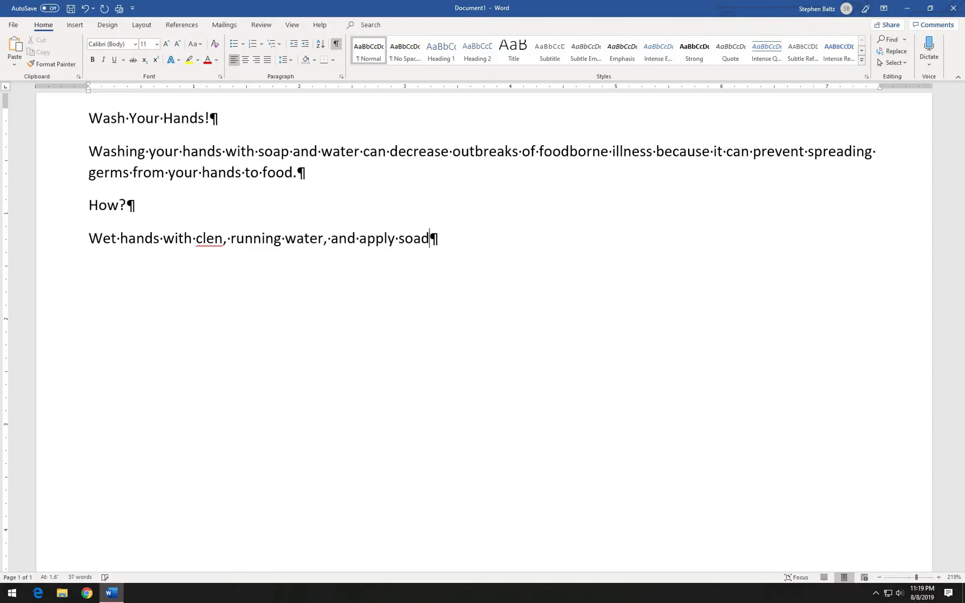
{"action": "key", "text": "BackSpace"}
{"action": "type", "text": "p."}
{"action": "key", "text": "Return"}
- Start the next instruction line with "Lather hands (palms, backs, below nails, between fingers, around thumbs) b"
{"action": "type", "text": "Later"}
{"action": "key", "text": "BackSpace"}
{"action": "key", "text": "BackSpace"}
{"action": "type", "text": "her "}
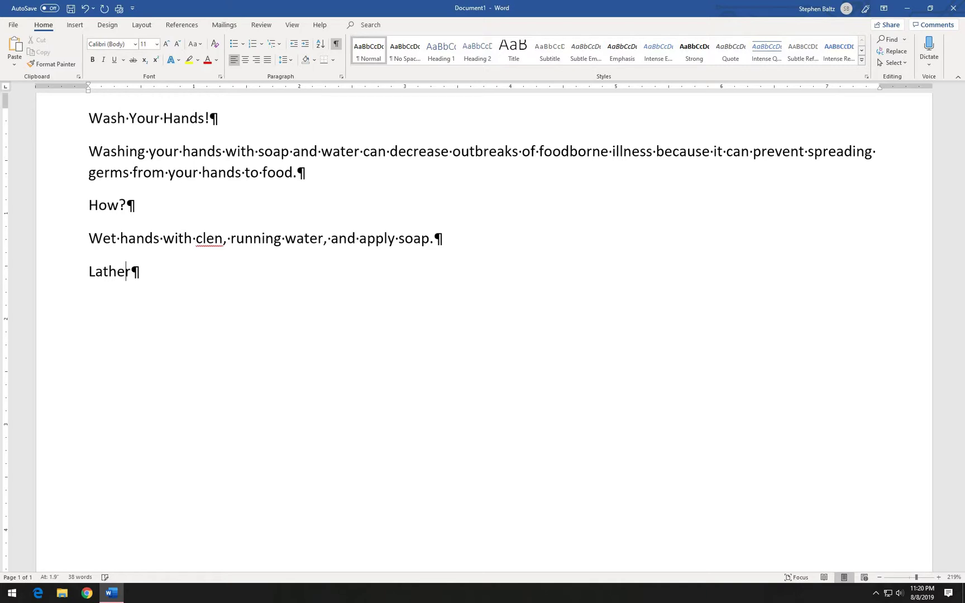
{"action": "type", "text": "hands ("}
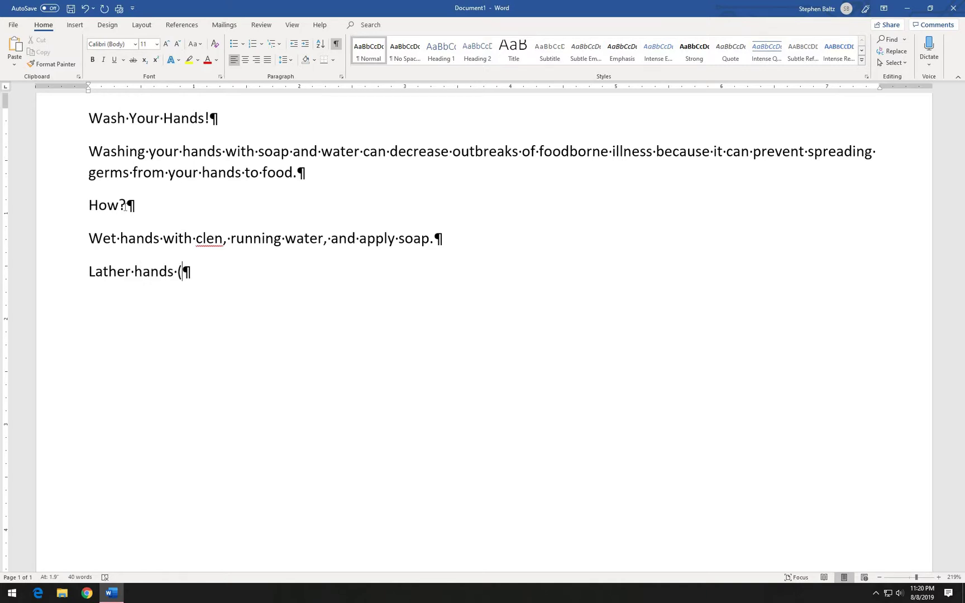
{"action": "type", "text": "palms, bac"}
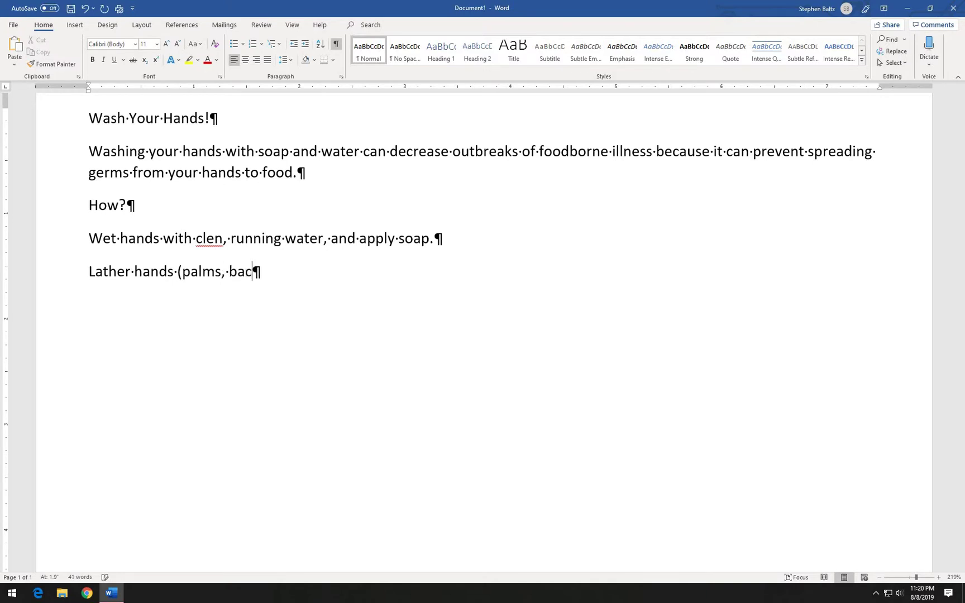
{"action": "type", "text": "ks, belwo"}
{"action": "key", "text": "BackSpace"}
{"action": "type", "text": "o nails, "}
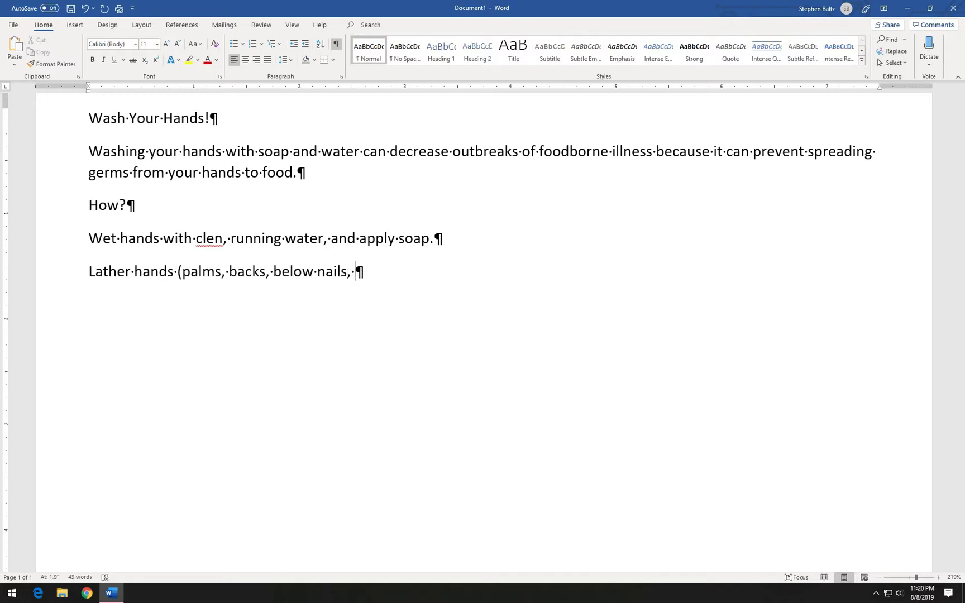
{"action": "type", "text": "between fing"}
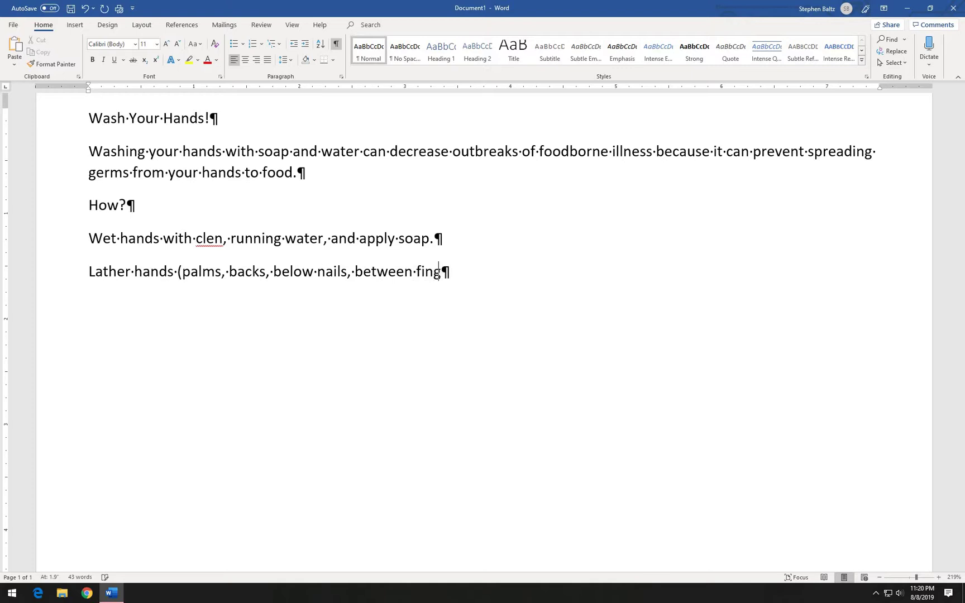
{"action": "type", "text": "ers, around th"}
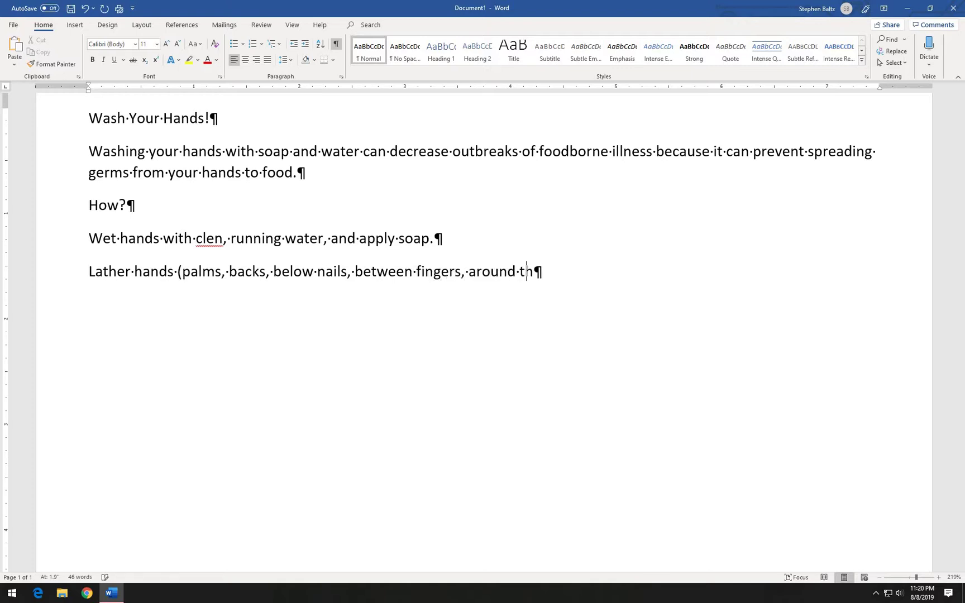
{"action": "type", "text": "umbs) b"}
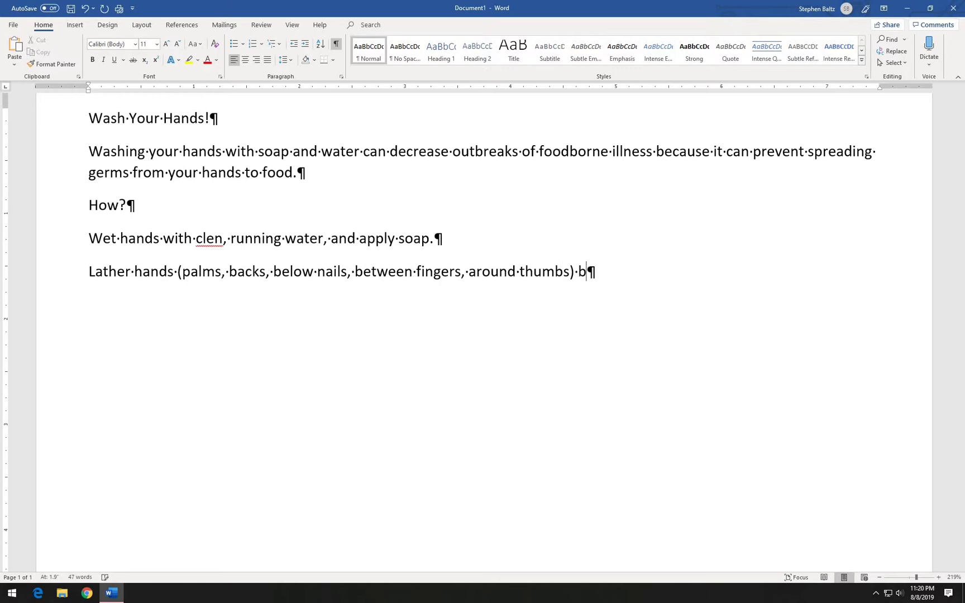
- Complete the lathering instruction so that it ends with "by rubbing them together with the soap."
{"action": "type", "text": "y rubbing "}
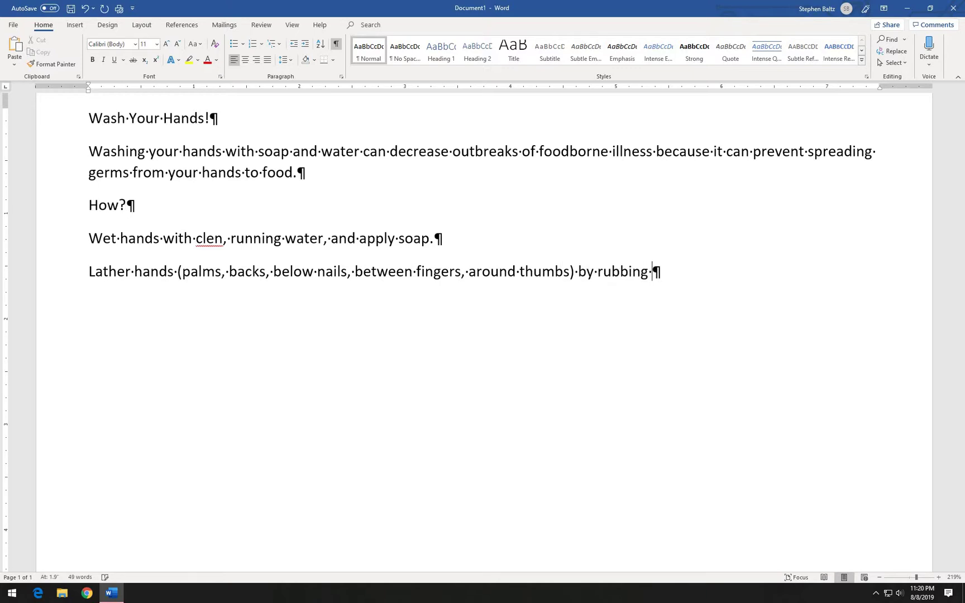
{"action": "type", "text": "them th"}
{"action": "key", "text": "BackSpace"}
{"action": "type", "text": "ogether "}
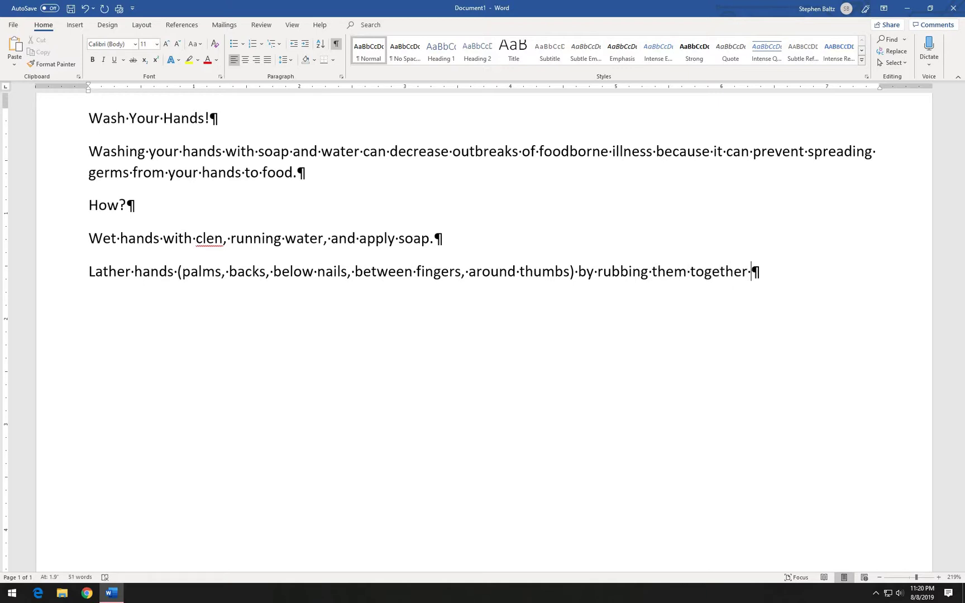
{"action": "type", "text": "with te"}
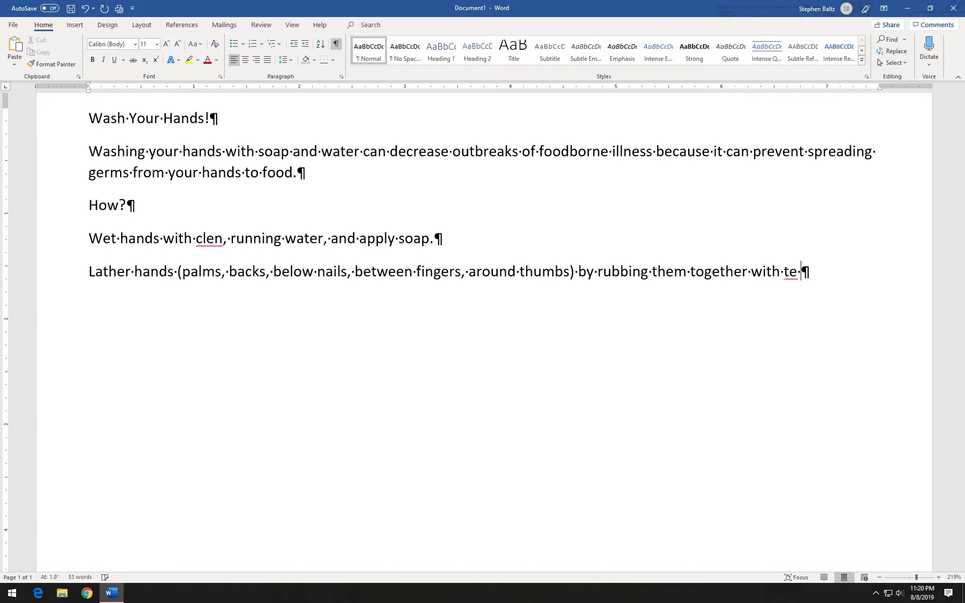
{"action": "key", "text": "BackSpace"}
{"action": "key", "text": "BackSpace"}
{"action": "type", "text": "he soap."}
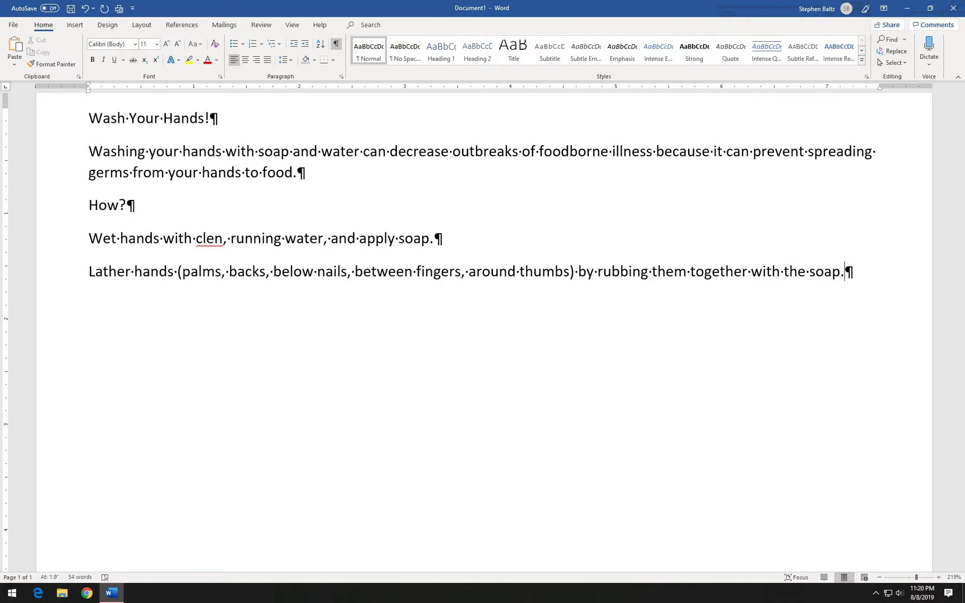
- Add the instruction "Scrub hands fore at least 20 seconds." as a new paragraph
{"action": "key", "text": "Return"}
{"action": "type", "text": "Scre"}
{"action": "key", "text": "BackSpace"}
{"action": "type", "text": "ub hands "}
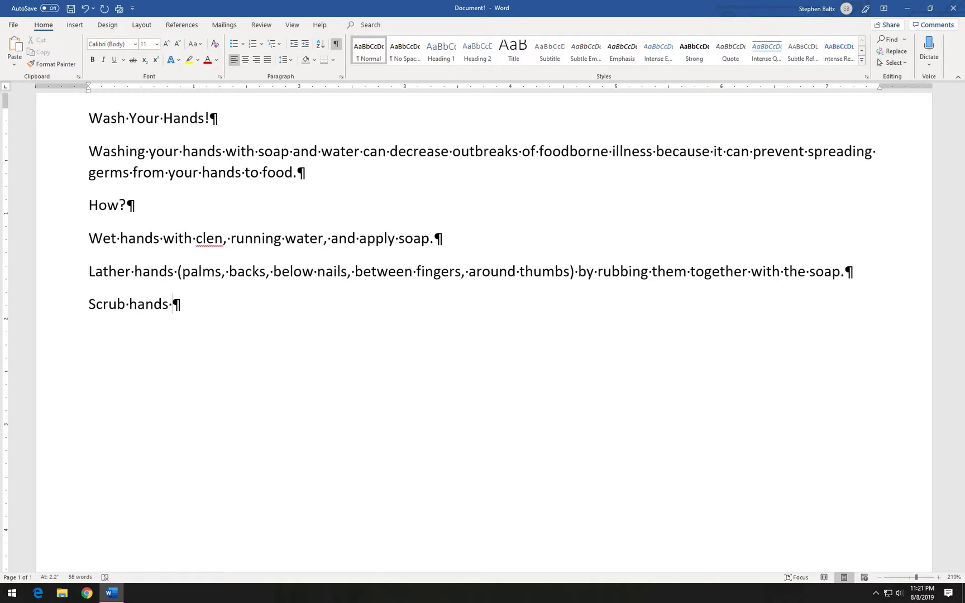
{"action": "type", "text": "fore at least "}
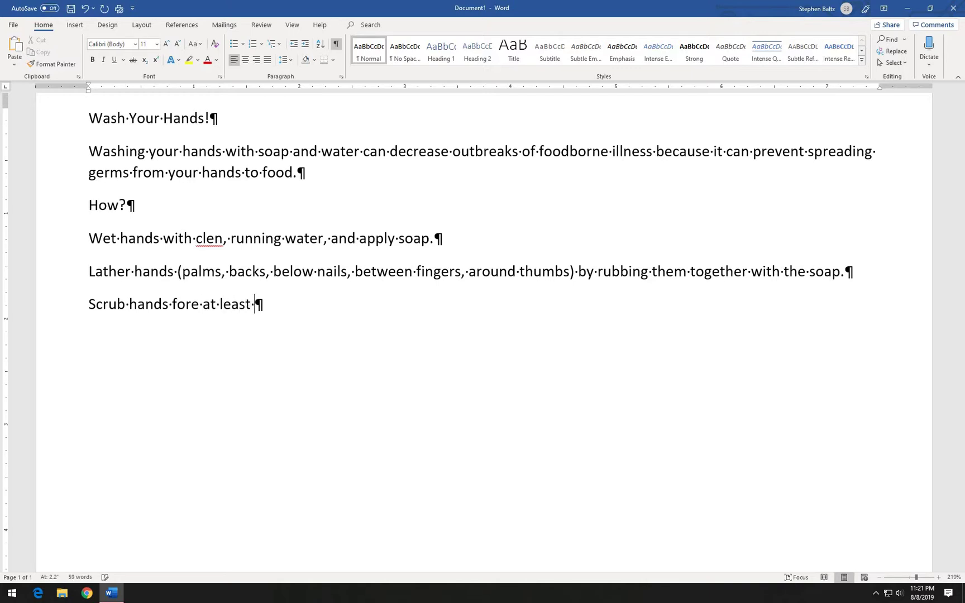
{"action": "type", "text": "20 seconds."}
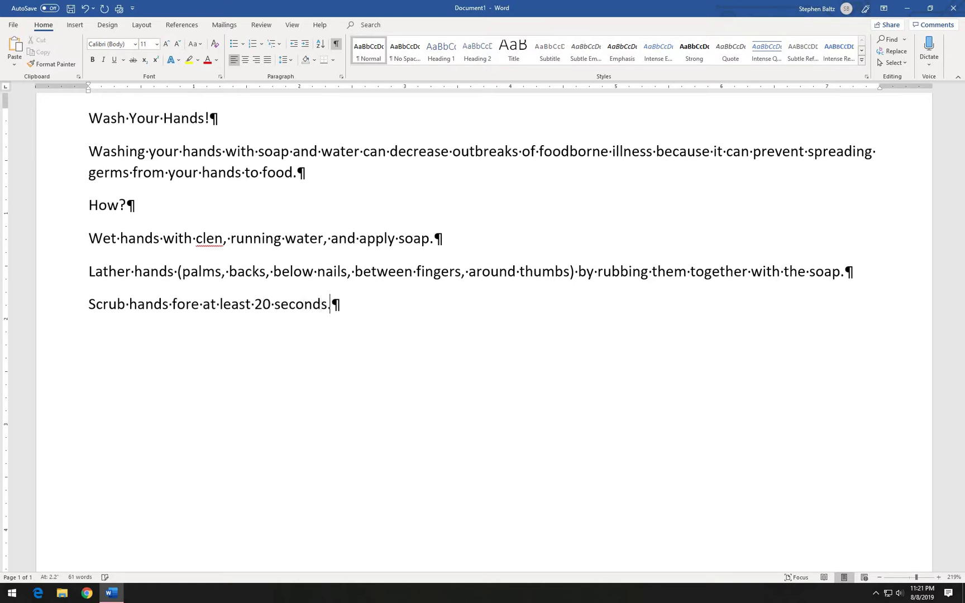
- Add the instruction "Rinse soap off of hands under clean, running water." as a new paragraph
{"action": "key", "text": "Return"}
{"action": "type", "text": "Rinse sa"}
{"action": "key", "text": "BackSpace"}
{"action": "type", "text": "oap"}
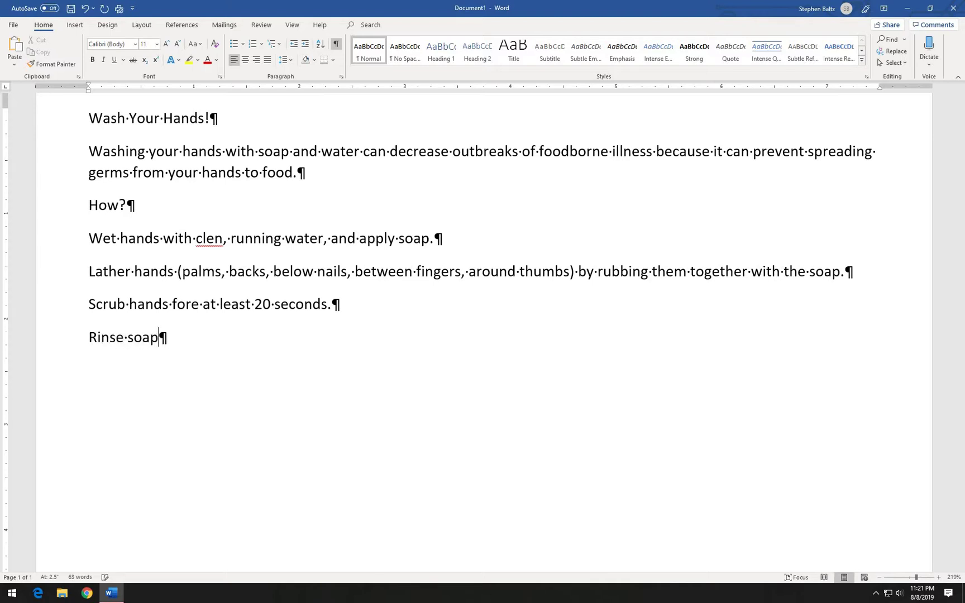
{"action": "type", "text": " off of h"}
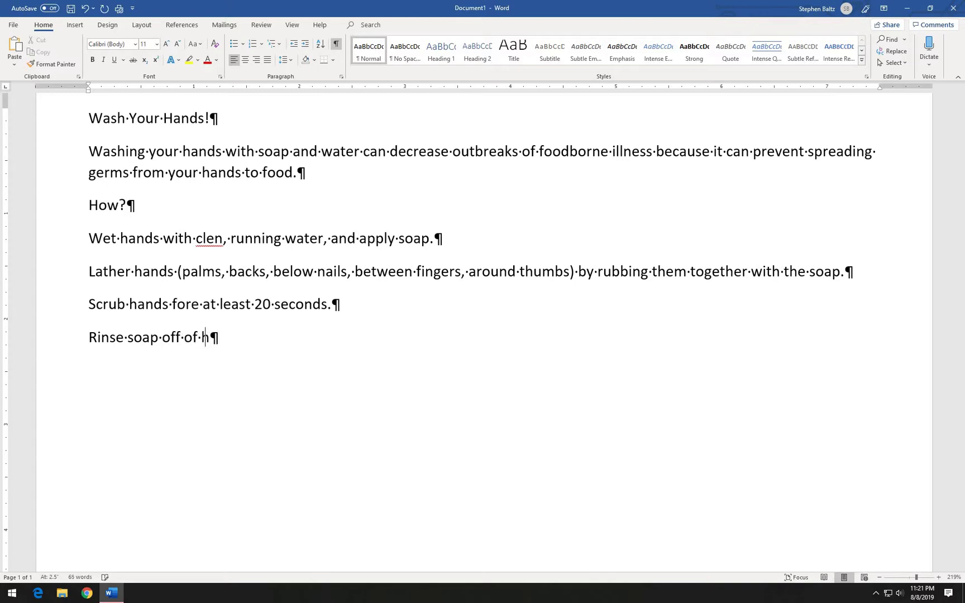
{"action": "type", "text": "ands under clean, "}
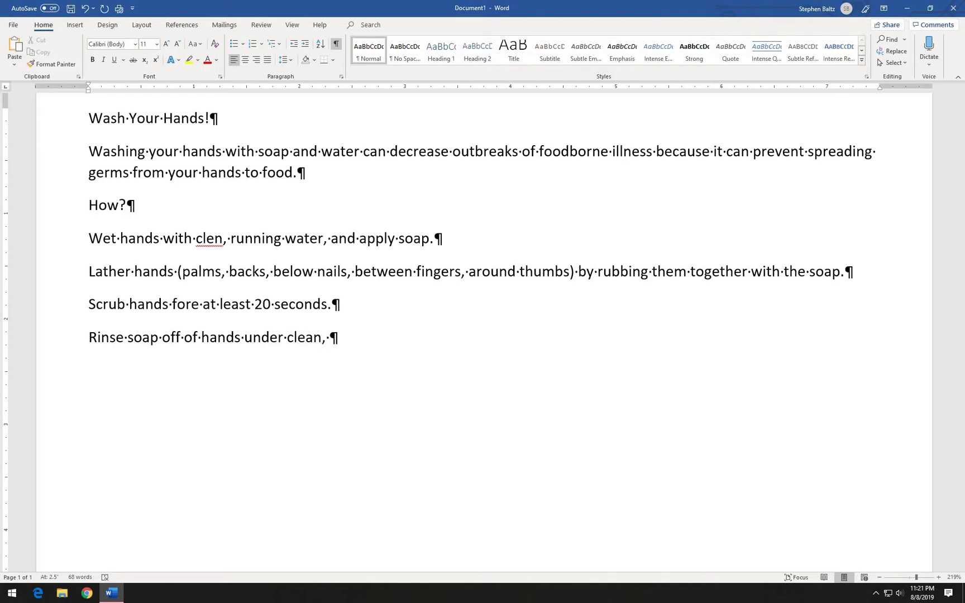
{"action": "type", "text": "running water"}
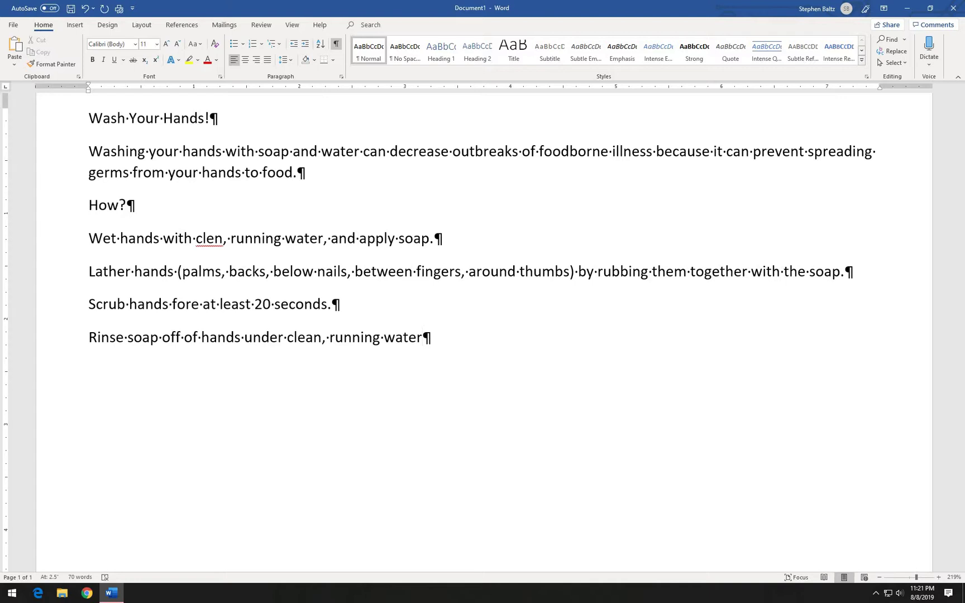
{"action": "type", "text": "."}
- Add the instruction "Dry hands well using a towel or or an air dryer." as a new paragraph
{"action": "key", "text": "Return"}
{"action": "type", "text": "Dry "}
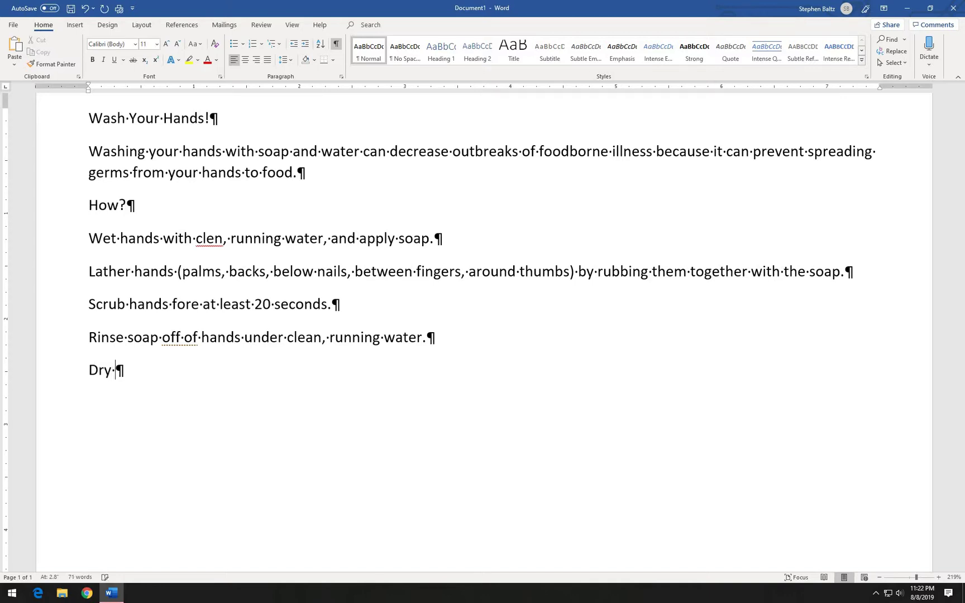
{"action": "type", "text": "hands well using "}
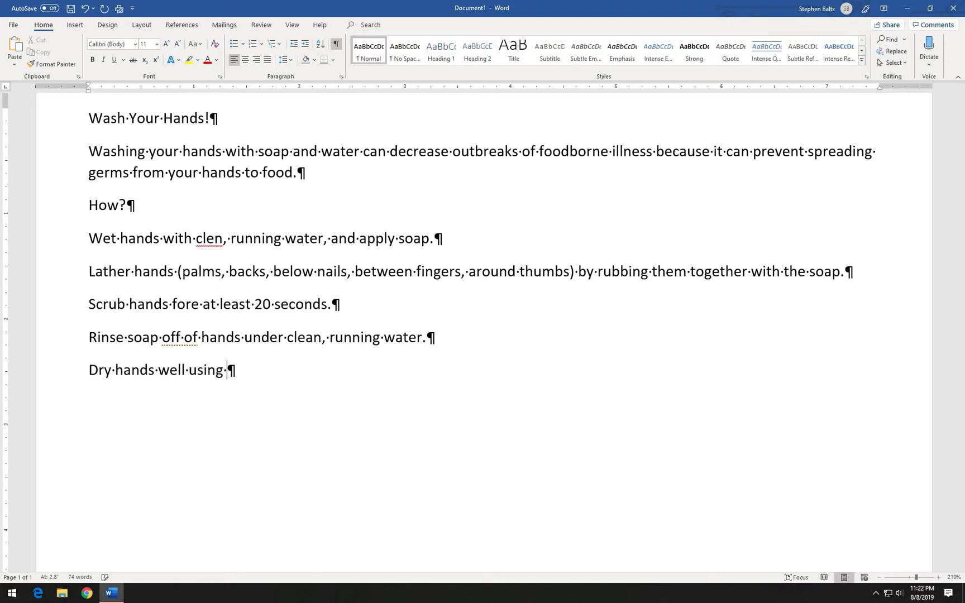
{"action": "type", "text": "a towel o"}
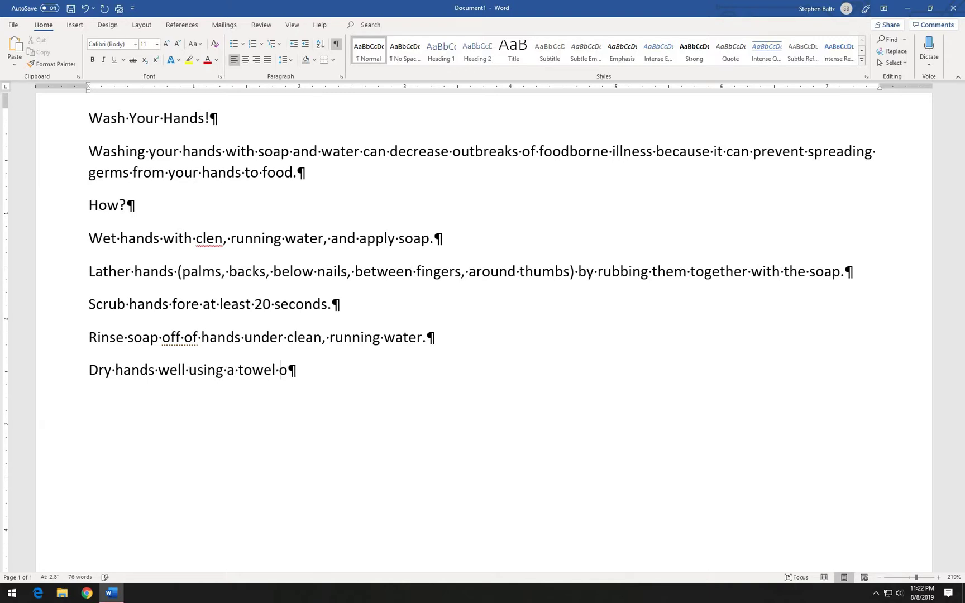
{"action": "type", "text": "r or an air dryer."}
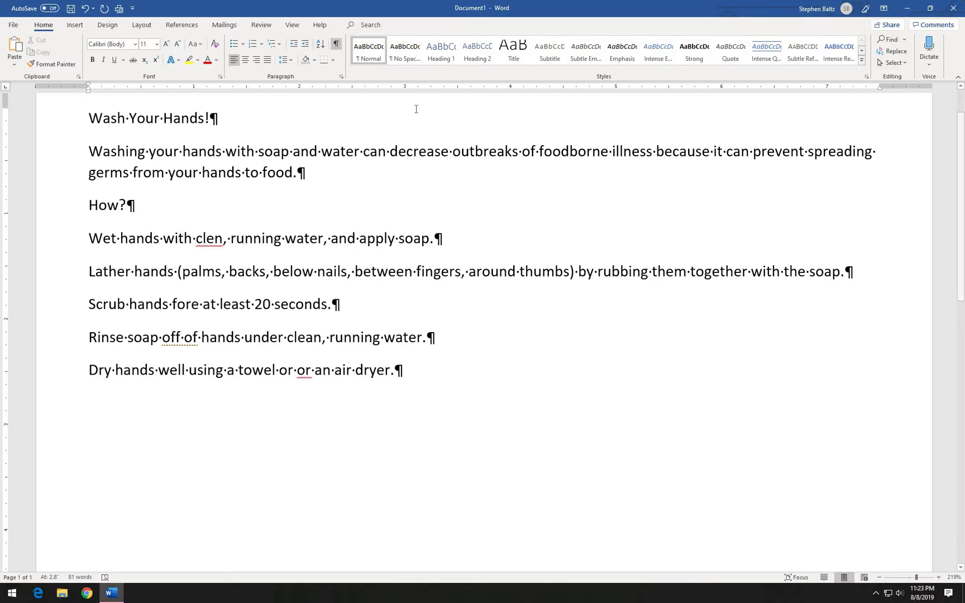
- Correct the misspelling "clen" to the suggested "clean" and change "fore" to "for" in the scrubbing line
{"action": "scroll", "coordinate": [493, 299], "scroll_direction": "up", "scroll_amount": 2}
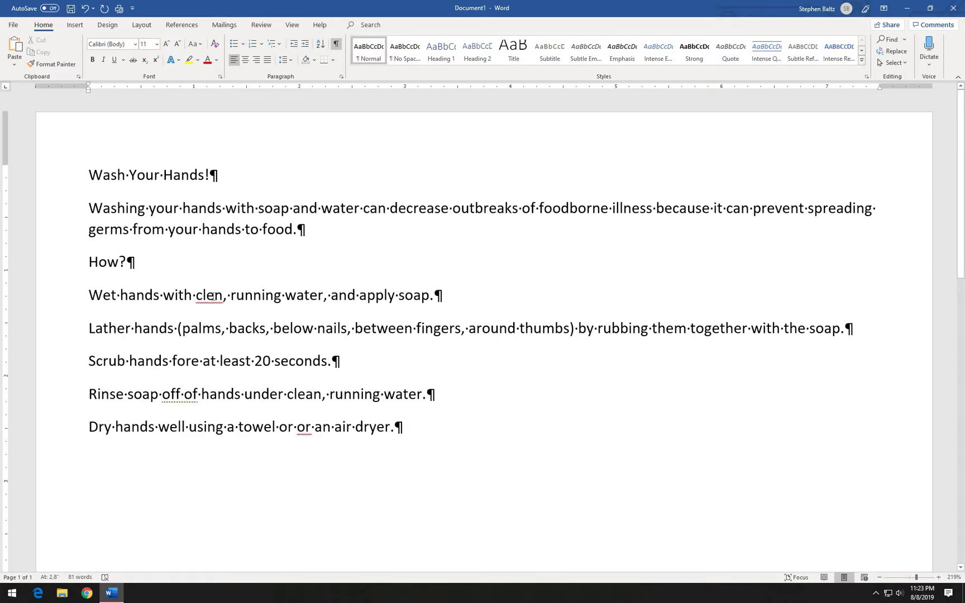
{"action": "right_click", "coordinate": [214, 297]}
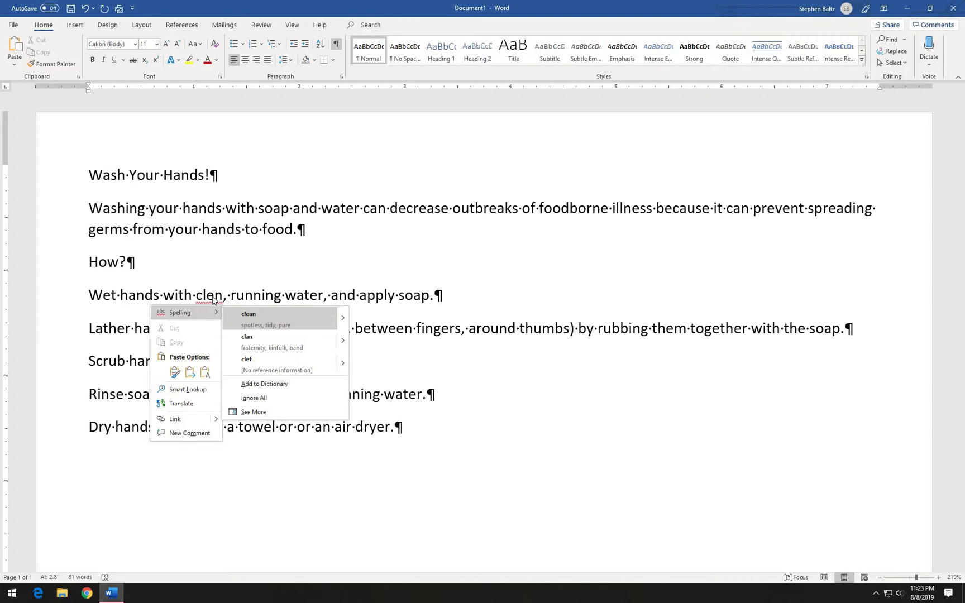
{"action": "left_click", "coordinate": [252, 319]}
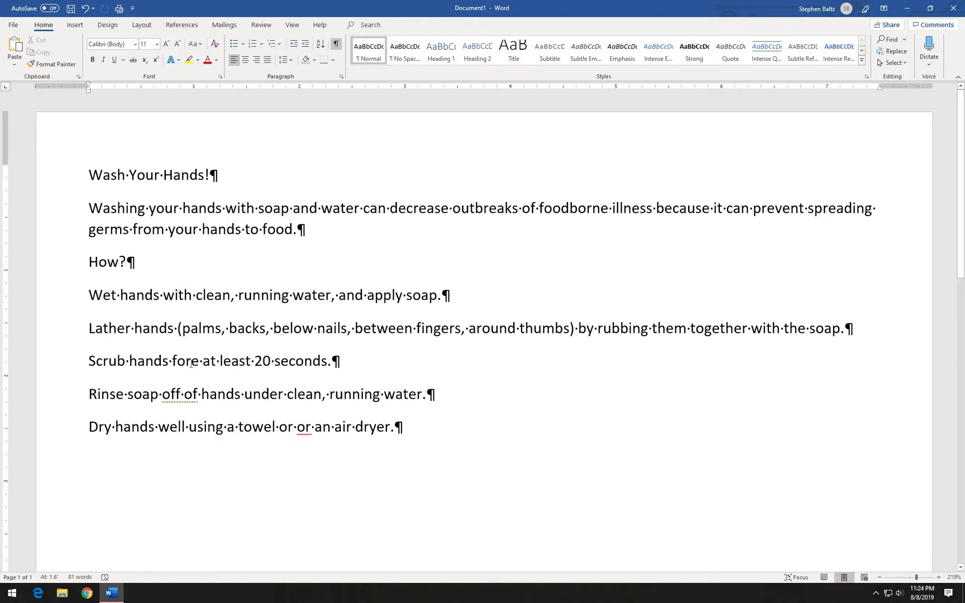
{"action": "left_click", "coordinate": [191, 363]}
{"action": "key", "text": "Delete"}
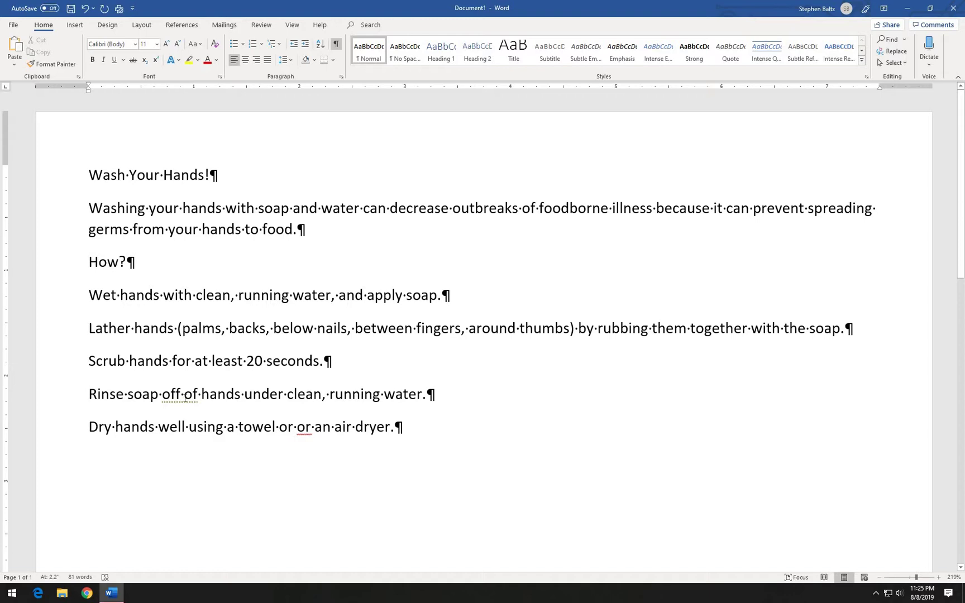
- Accept the suggestion "off" for "off of" in the rinsing line and delete the repeated "or" in the drying line
{"action": "right_click", "coordinate": [185, 398]}
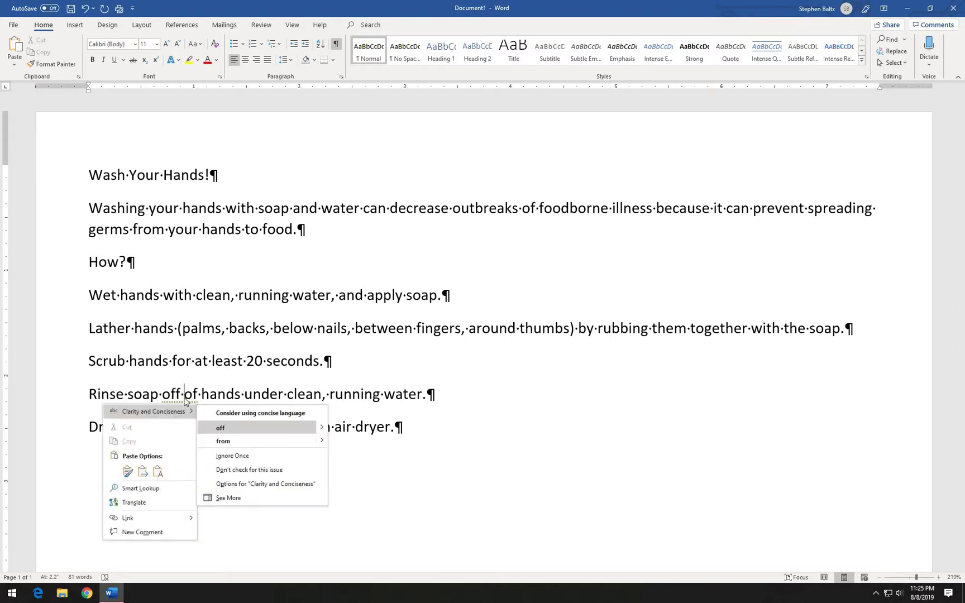
{"action": "left_click", "coordinate": [221, 430]}
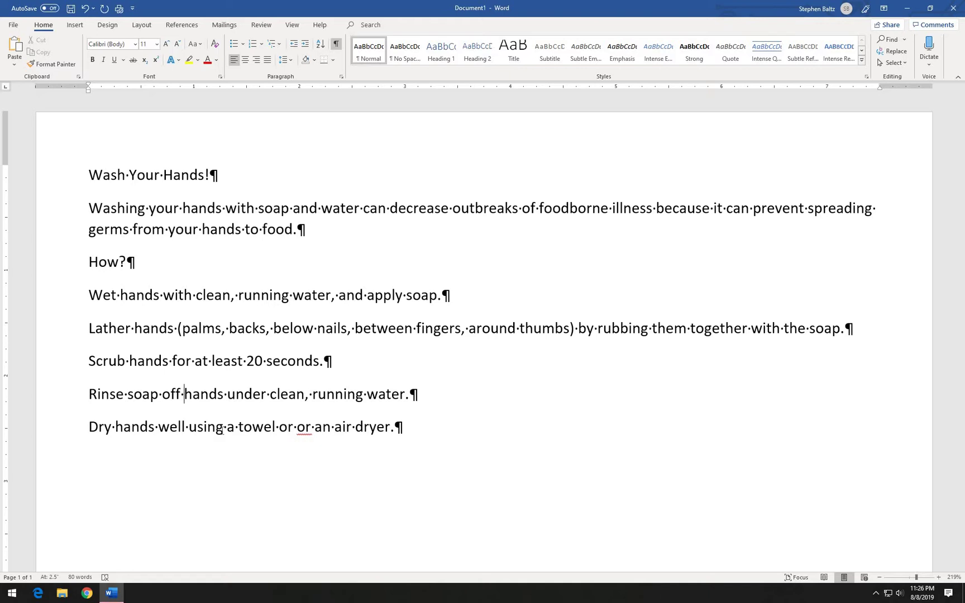
{"action": "right_click", "coordinate": [304, 434]}
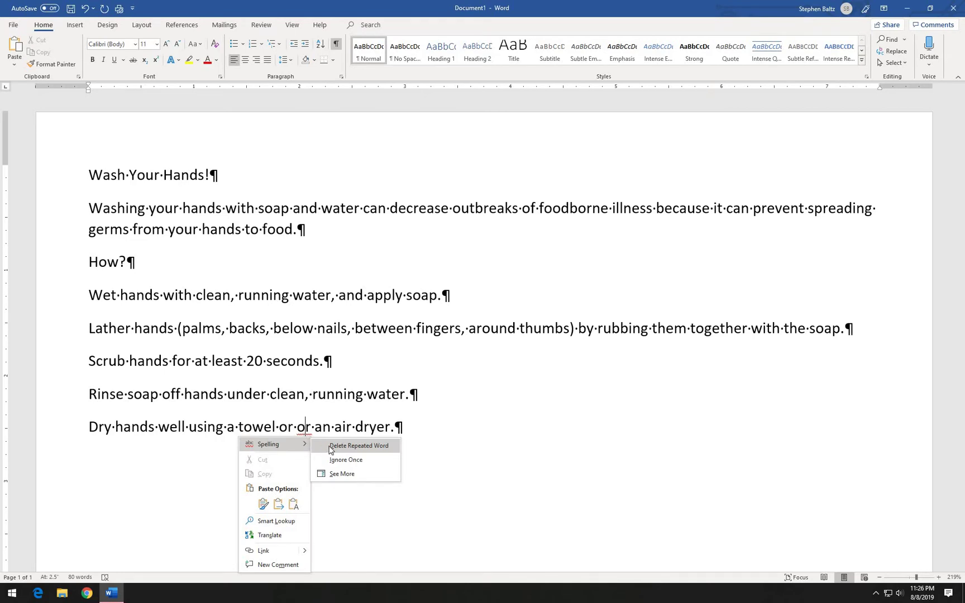
{"action": "left_click", "coordinate": [358, 445]}
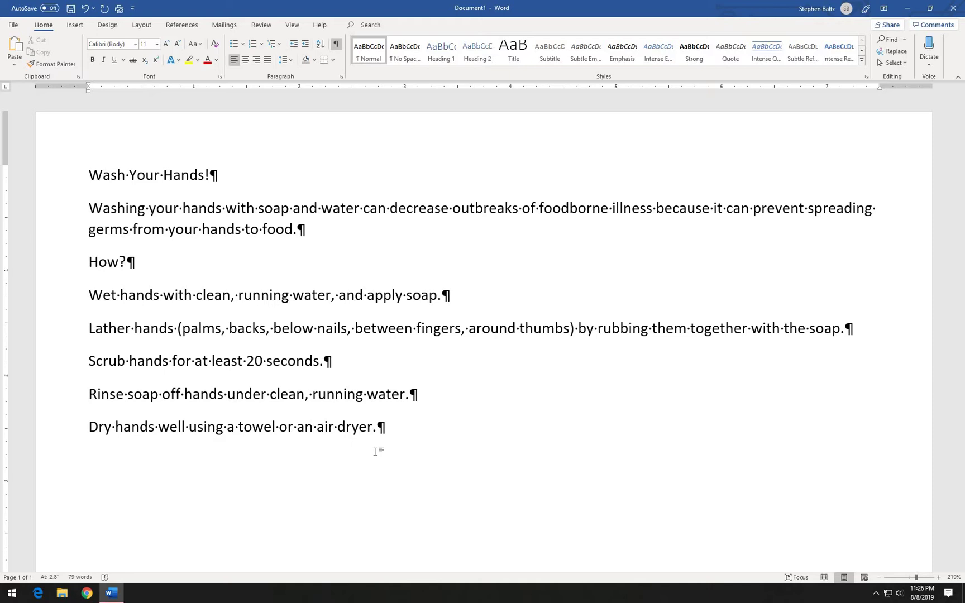
- Add a blank paragraph after the drying instruction, followed by the line "When?" and a new paragraph
{"action": "left_click", "coordinate": [375, 451]}
{"action": "key", "text": "Return"}
{"action": "key", "text": "Return"}
{"action": "type", "text": "When?"}
{"action": "key", "text": "Return"}
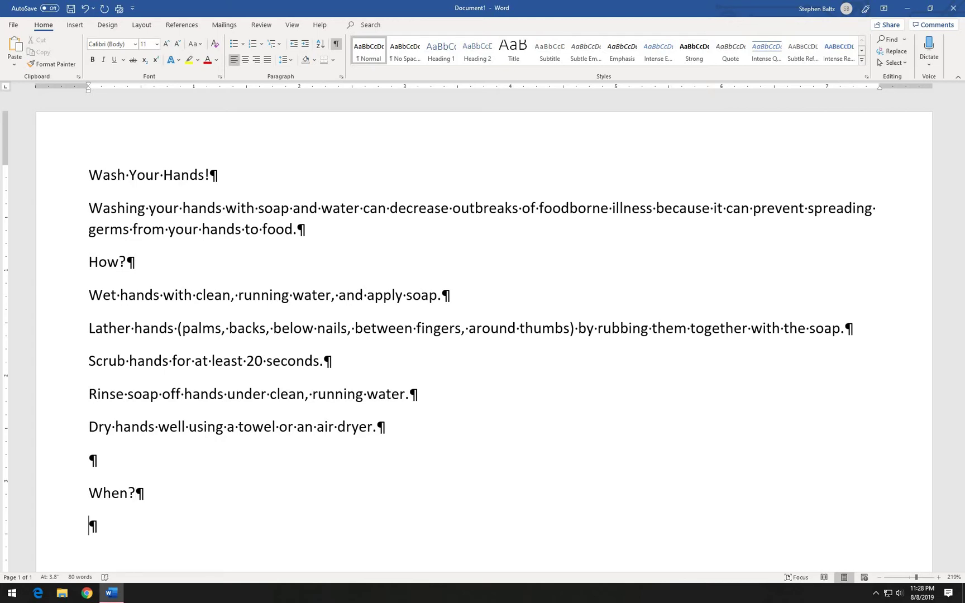
- Enter "After eating, coughing, sneezing, or using a tissue" as the first line under "When?" and start a new paragraph
{"action": "type", "text": "After ea"}
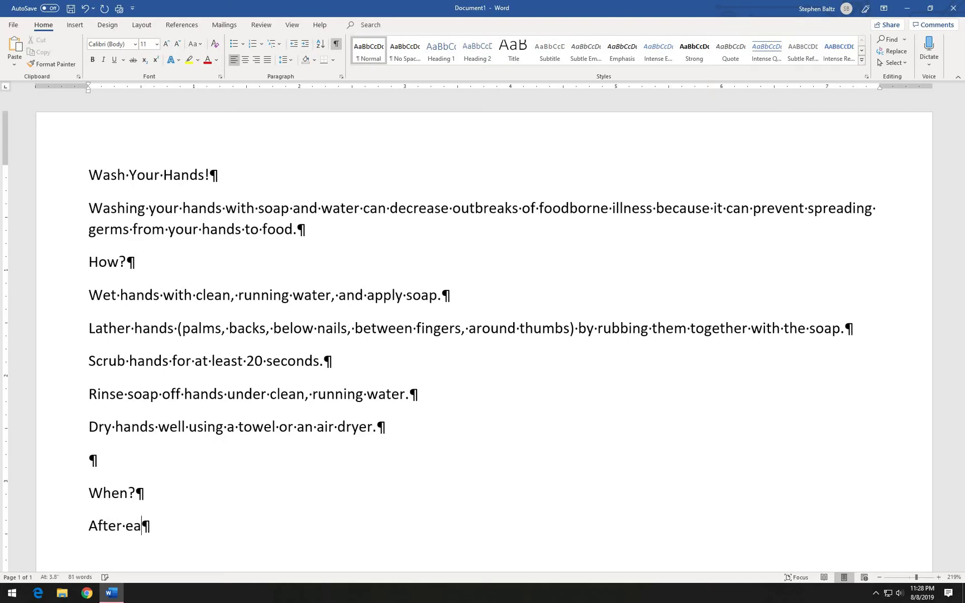
{"action": "type", "text": "ting, cou"}
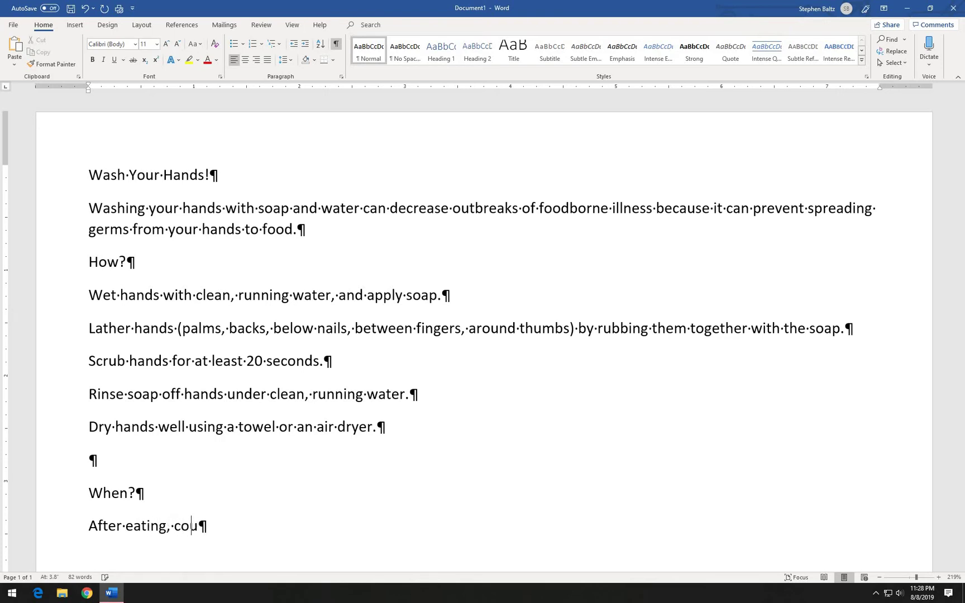
{"action": "type", "text": "ghing, sneezing,"}
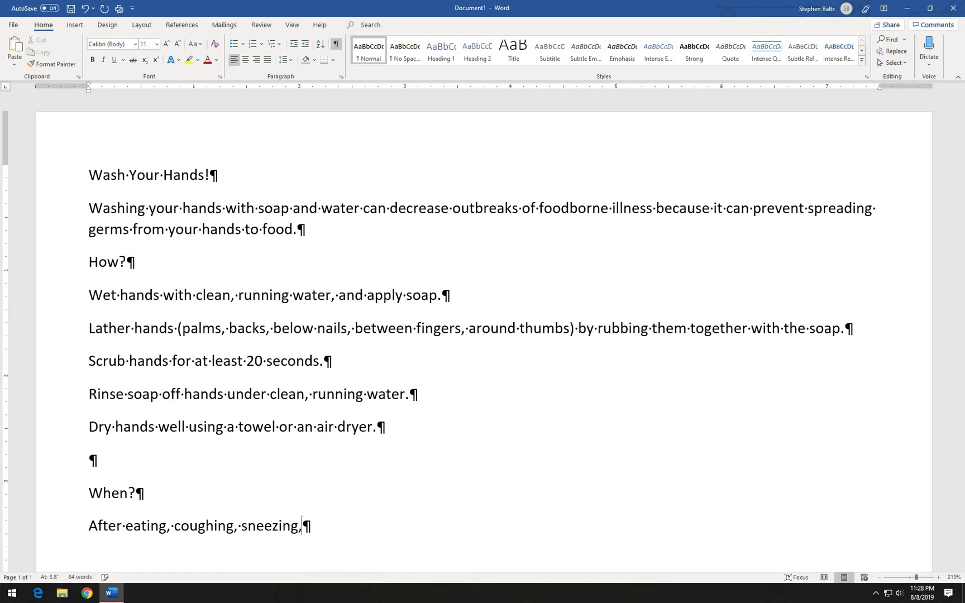
{"action": "type", "text": " or using a"}
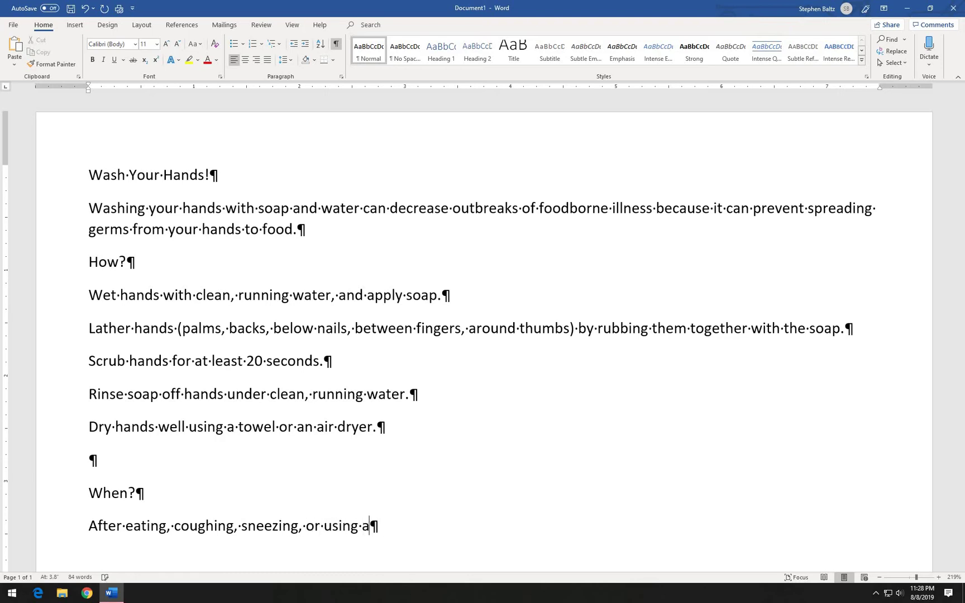
{"action": "type", "text": " tissue"}
{"action": "key", "text": "Return"}
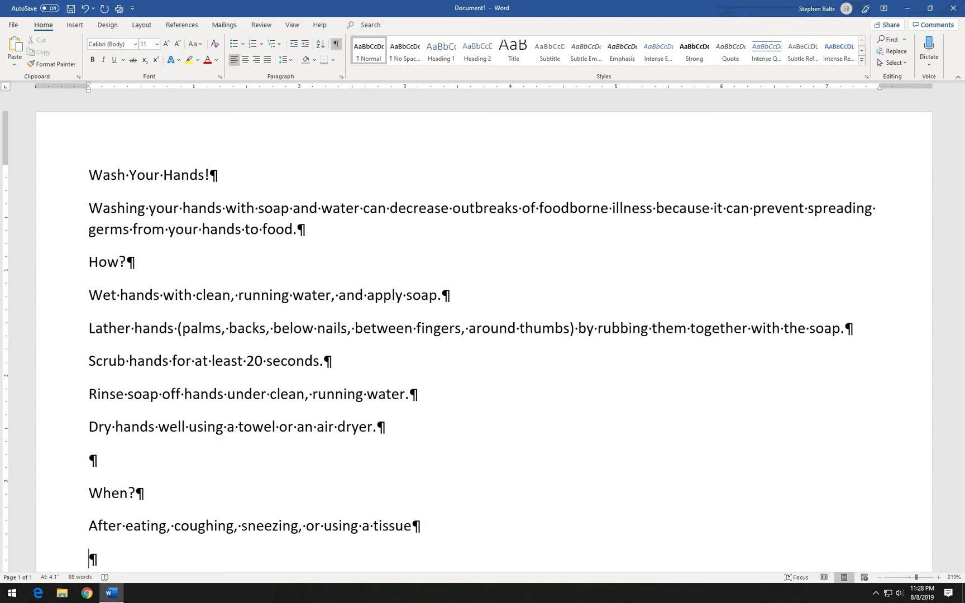
- Add the line "Before, during, and after preparing food" to the "When?" section, followed by a new paragraph
{"action": "type", "text": "Before, du"}
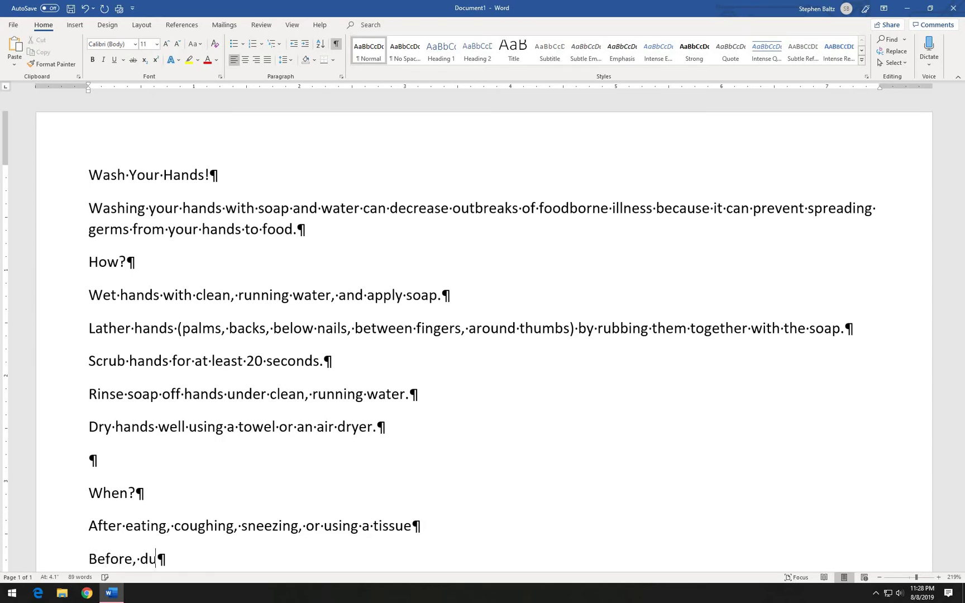
{"action": "type", "text": "ring, and afe"}
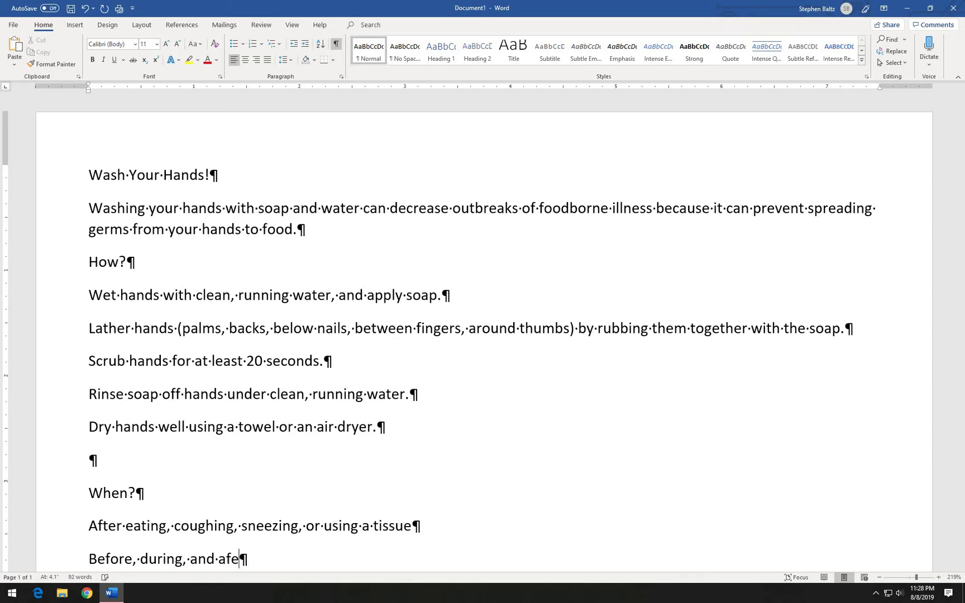
{"action": "key", "text": "BackSpace"}
{"action": "type", "text": "ter preparing "}
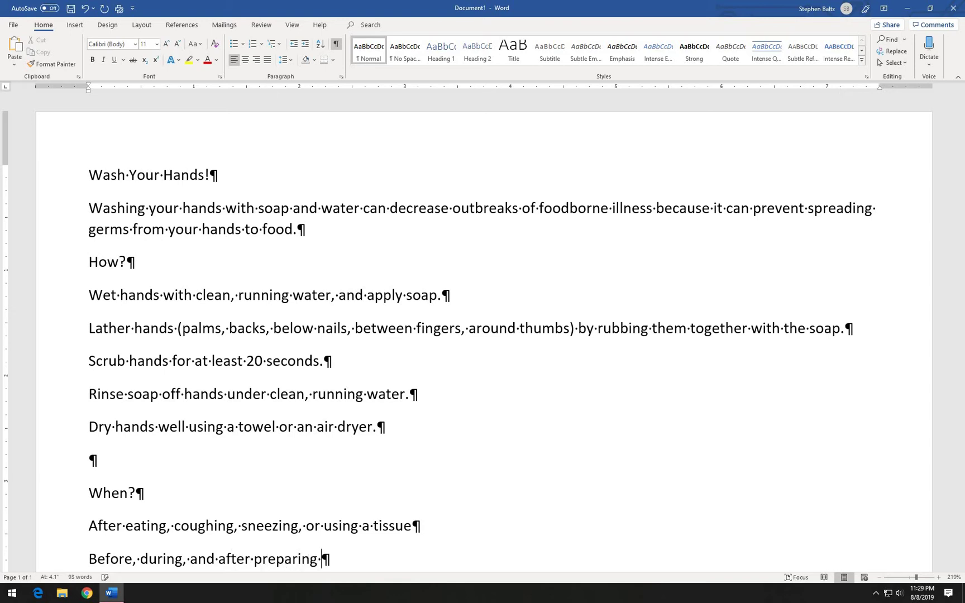
{"action": "type", "text": "food"}
{"action": "key", "text": "Return"}
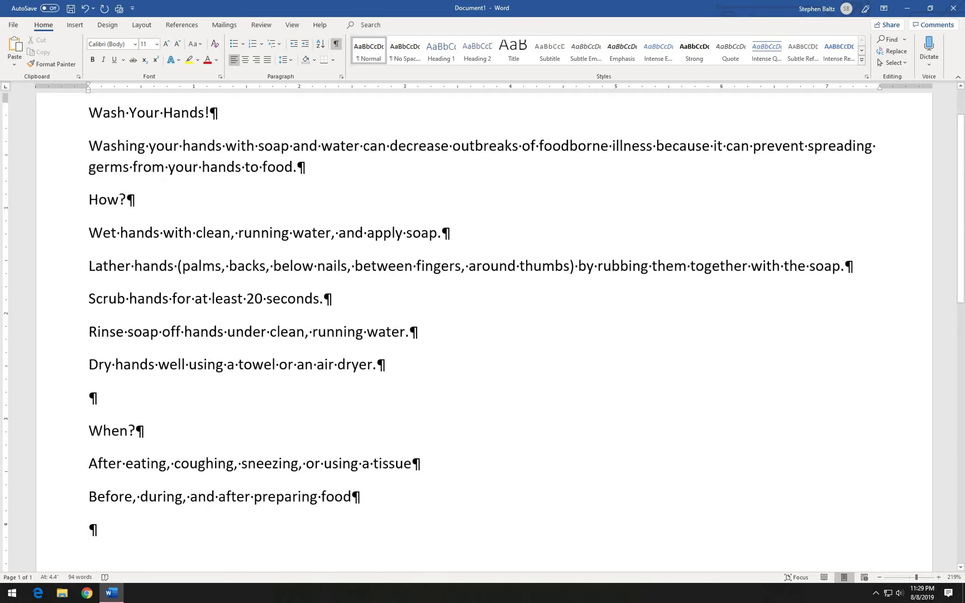
- Add the line "After using or assisting someone in the restroom" below the food preparation line, followed by a new paragraph
{"action": "type", "text": "After"}
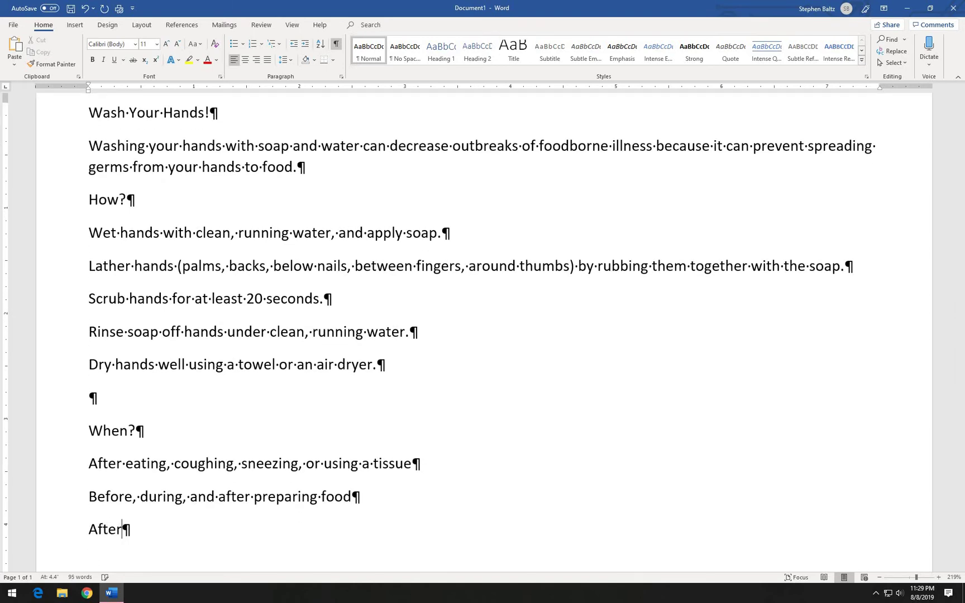
{"action": "type", "text": " using or "}
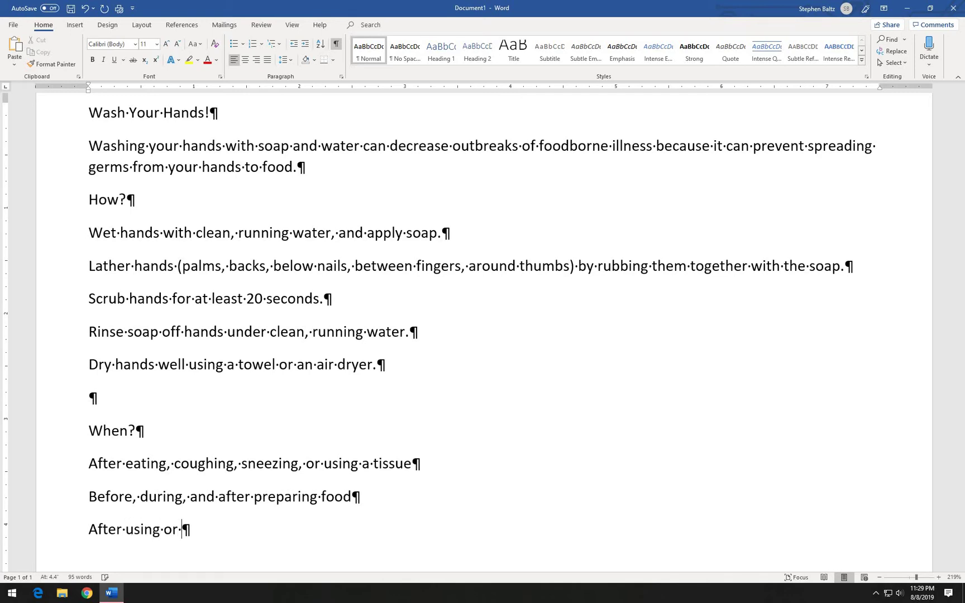
{"action": "type", "text": "assisting "}
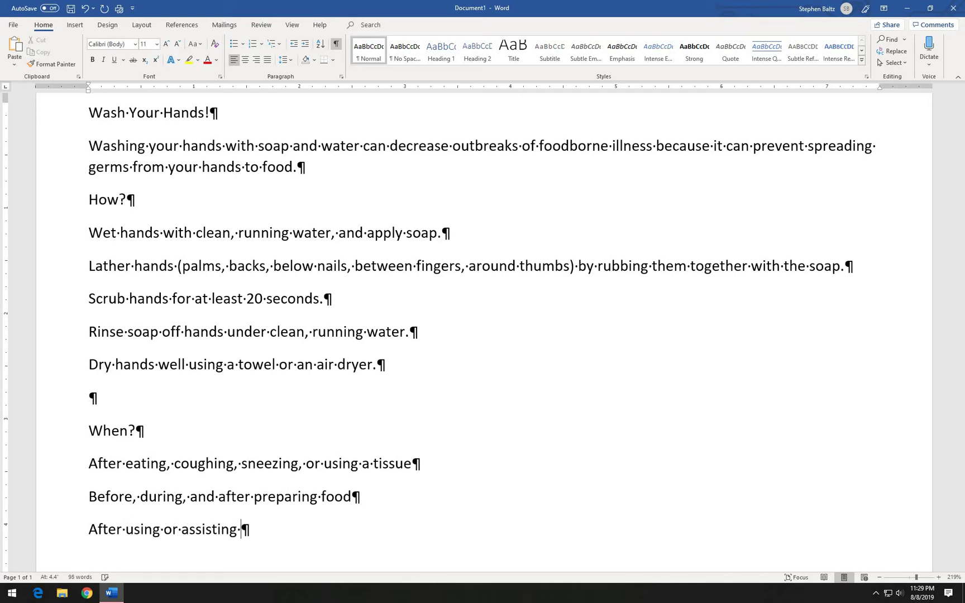
{"action": "type", "text": "some"}
{"action": "type", "text": "one"}
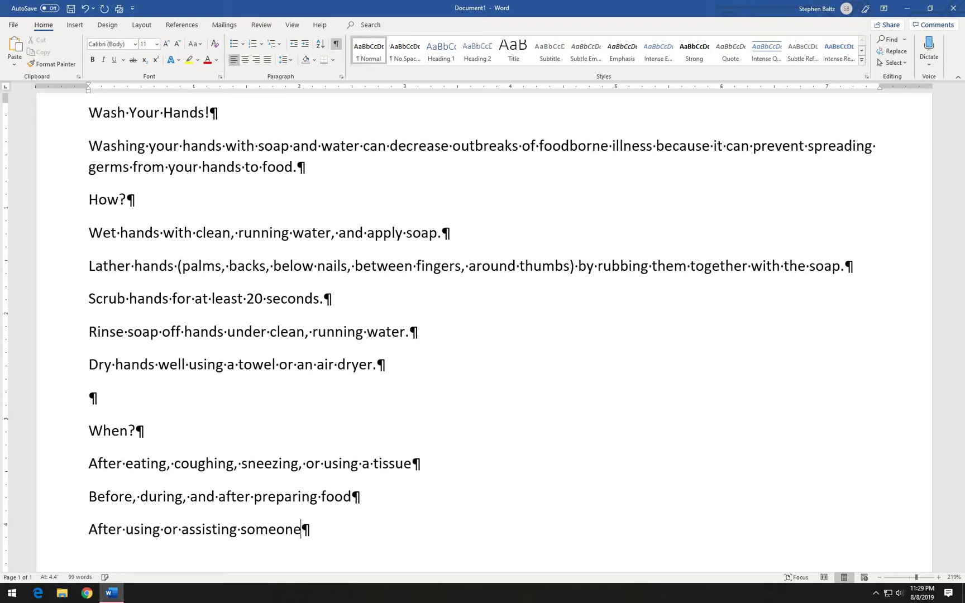
{"action": "type", "text": " in the restroom"}
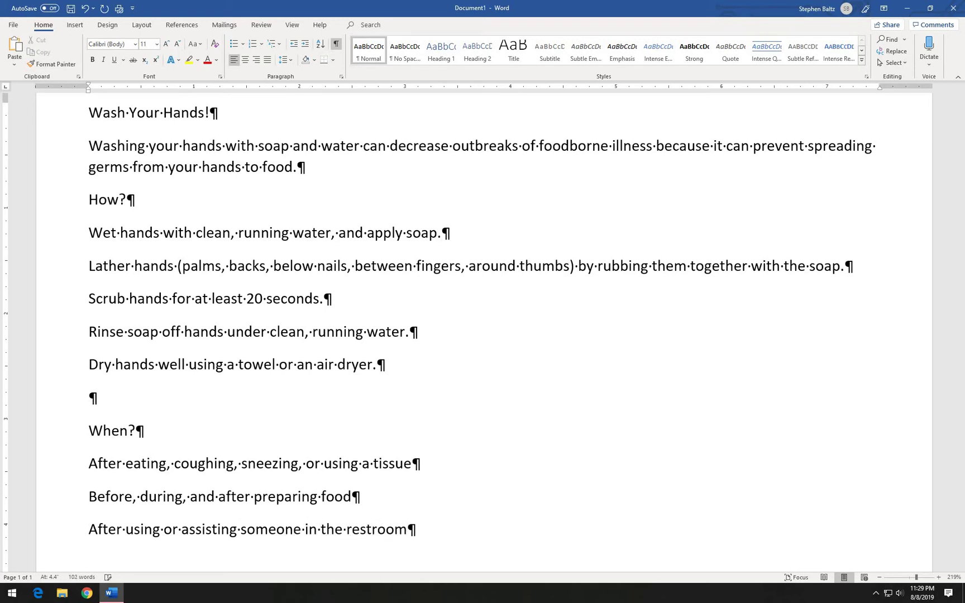
{"action": "key", "text": "Return"}
- Add the line "After touching an animal, animal feed, or animal waste" below the restroom line, followed by a new paragraph
{"action": "type", "text": "A"}
{"action": "key", "text": "BackSpace"}
{"action": "type", "text": "After touchi"}
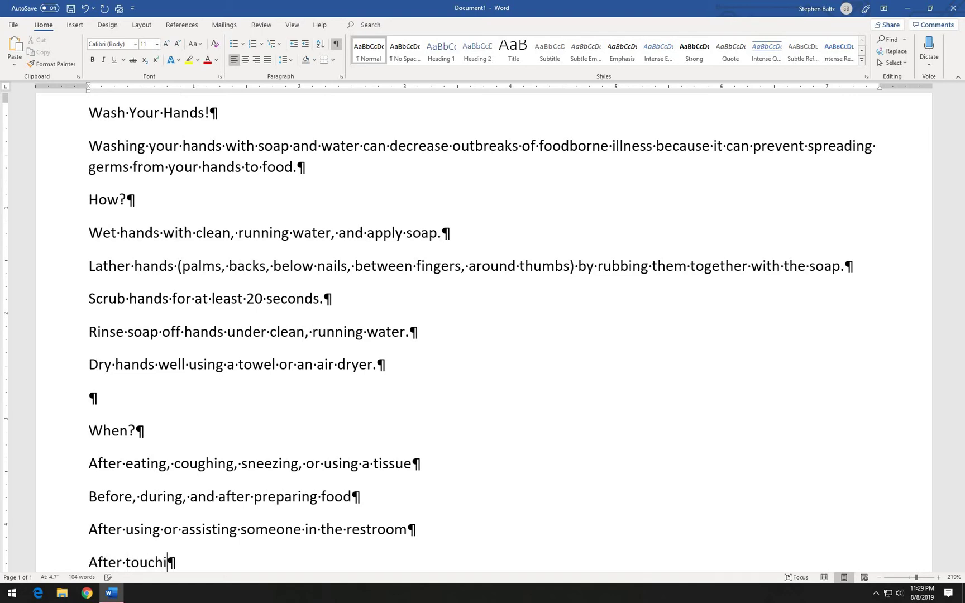
{"action": "type", "text": "ng an animal"}
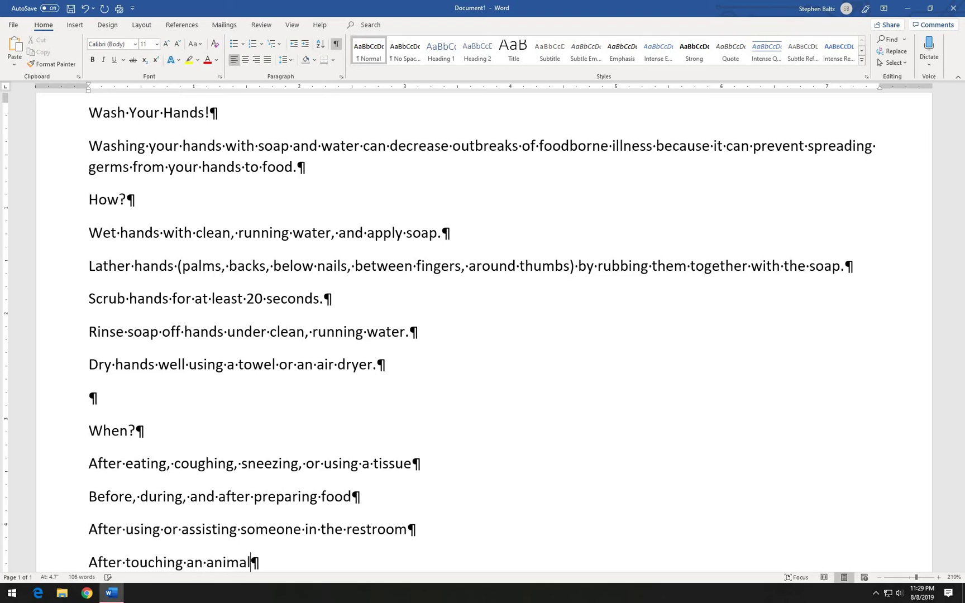
{"action": "type", "text": ", animal feed, "}
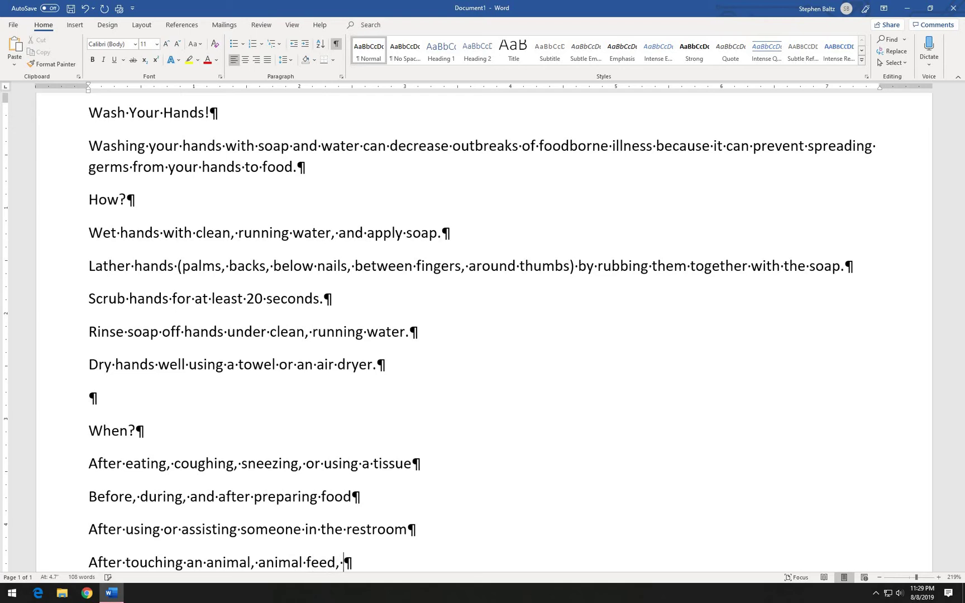
{"action": "type", "text": "or anima"}
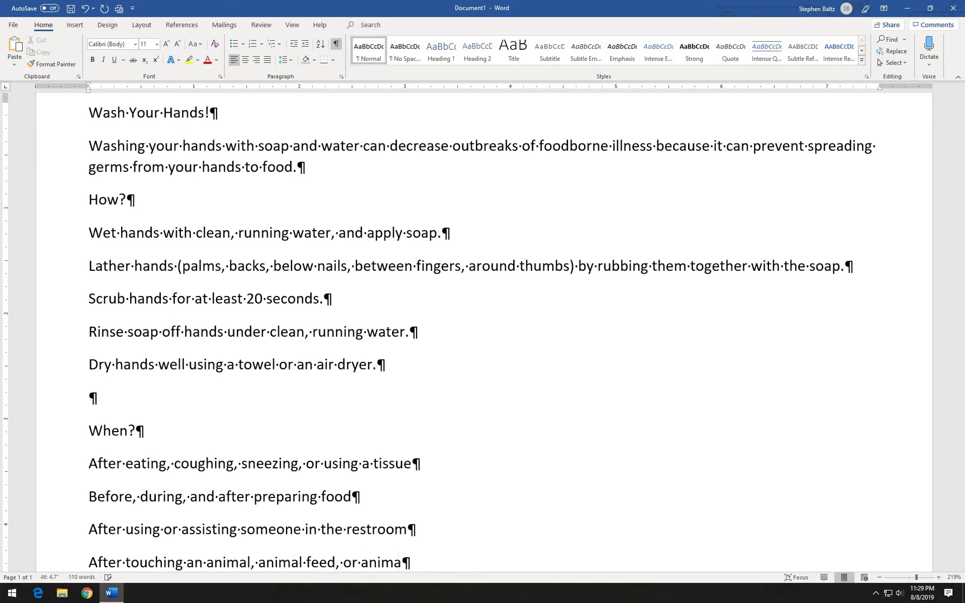
{"action": "type", "text": "l waste"}
{"action": "key", "text": "Return"}
- Add the line "After handling dirty equipment or garbage" below the animal line, followed by a new paragraph
{"action": "type", "text": "Aft"}
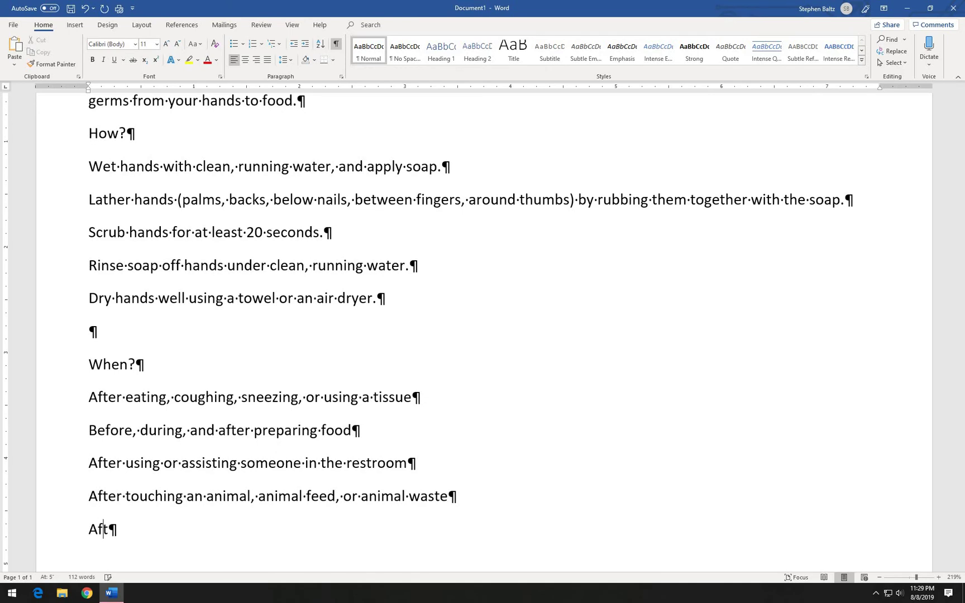
{"action": "type", "text": "er handling"}
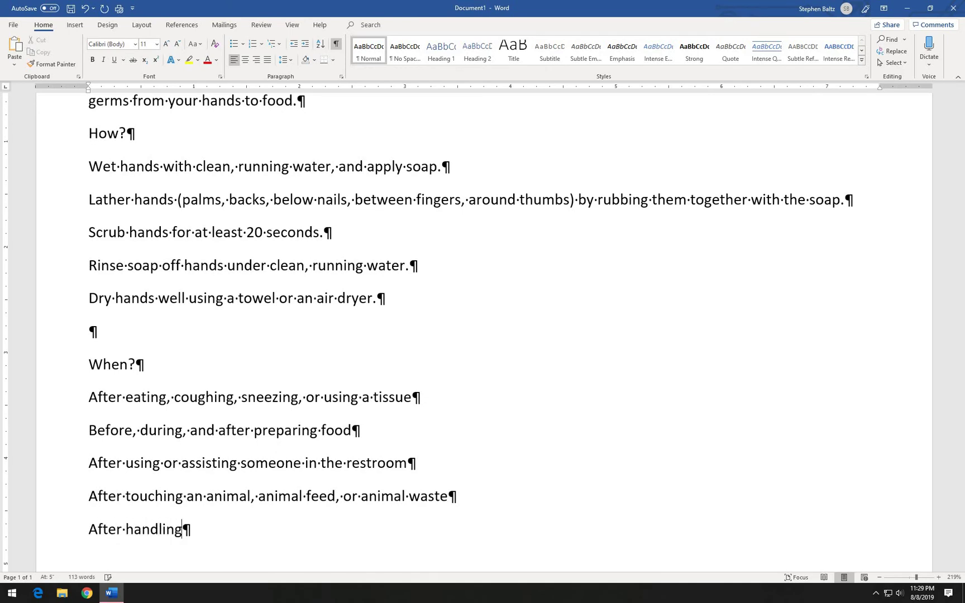
{"action": "type", "text": " dirty e"}
{"action": "key", "text": "BackSpace"}
{"action": "type", "text": "eu"}
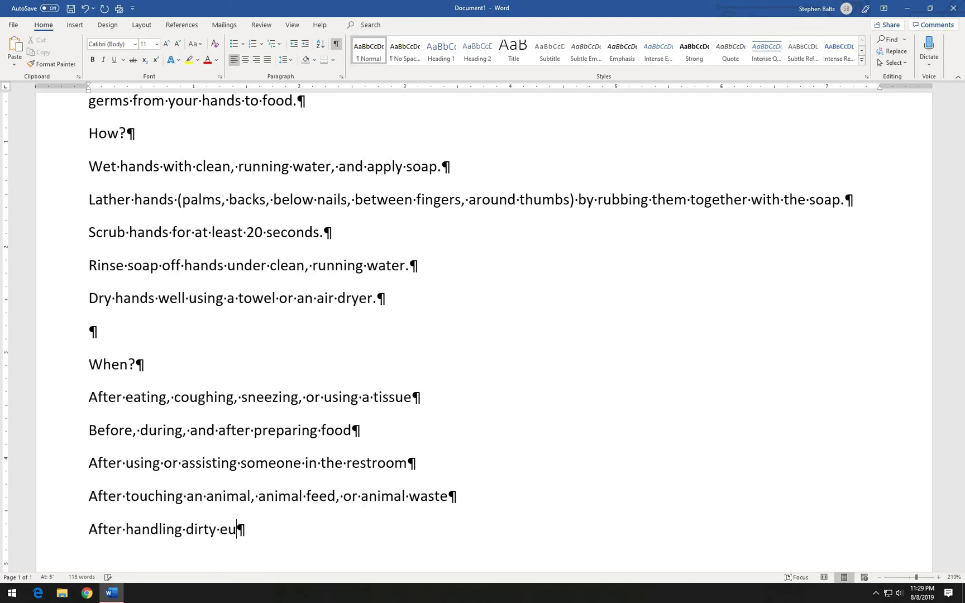
{"action": "key", "text": "BackSpace"}
{"action": "type", "text": "quip"}
{"action": "key", "text": "BackSpace"}
{"action": "type", "text": "ipment o"}
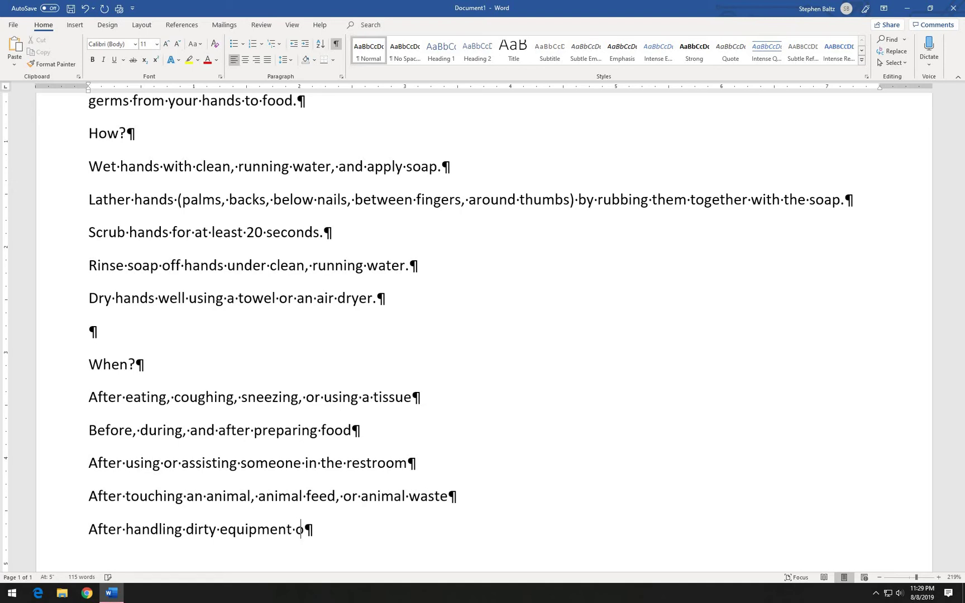
{"action": "type", "text": "r garbag"}
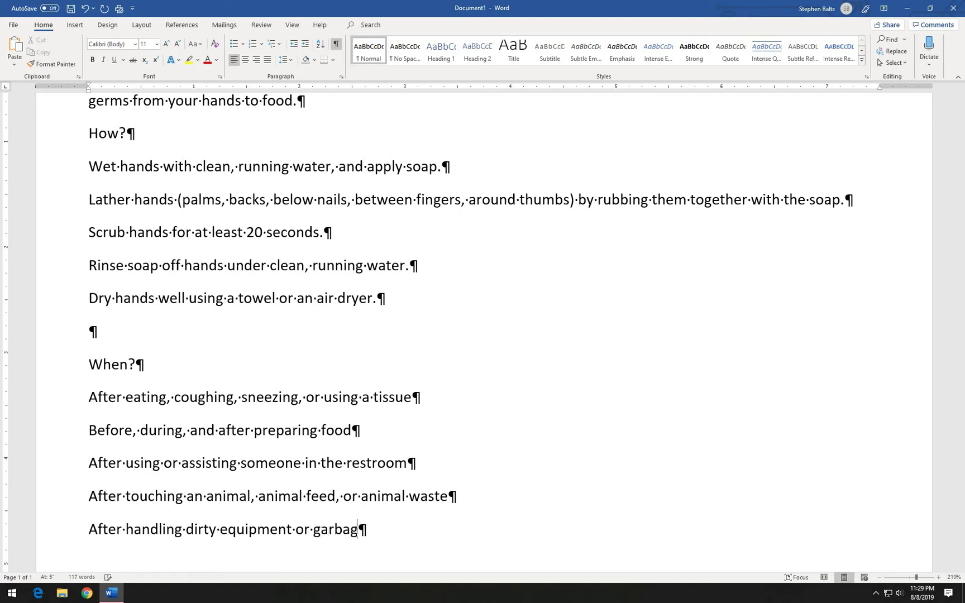
{"action": "type", "text": "e"}
{"action": "key", "text": "Return"}
{"action": "type", "text": "Visit ww"}
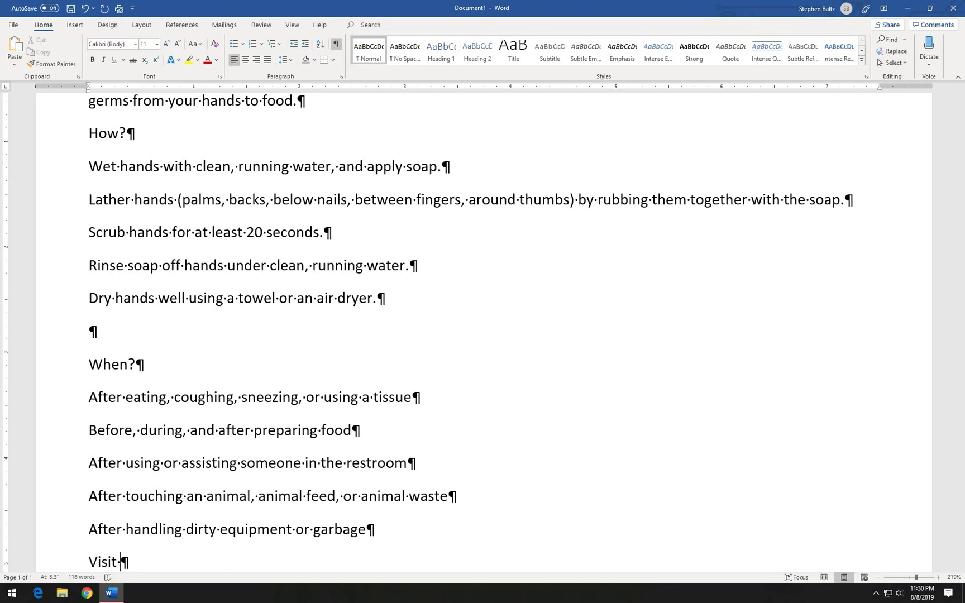
{"action": "type", "text": "w.foodworkers"}
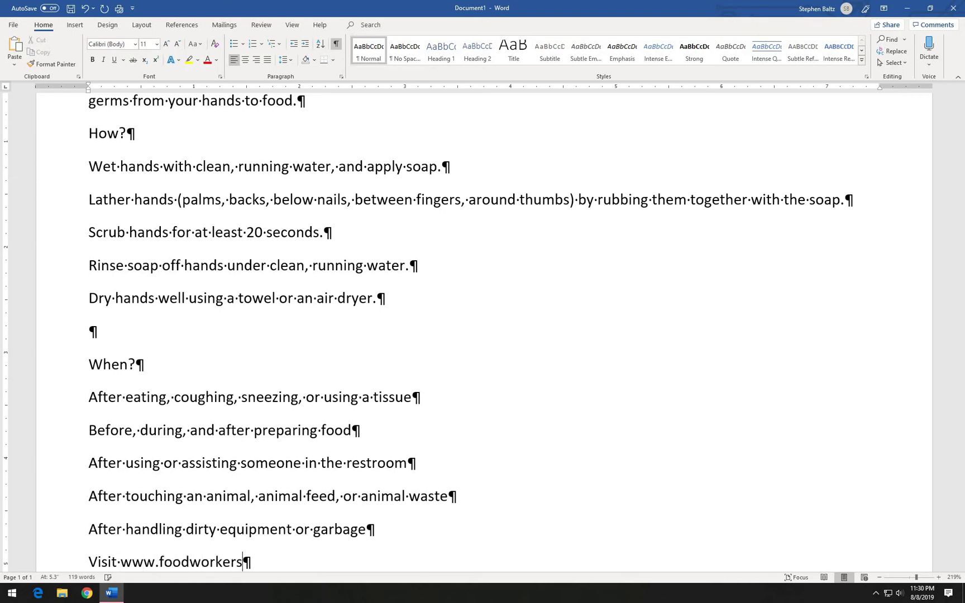
{"action": "type", "text": ".com for acc"}
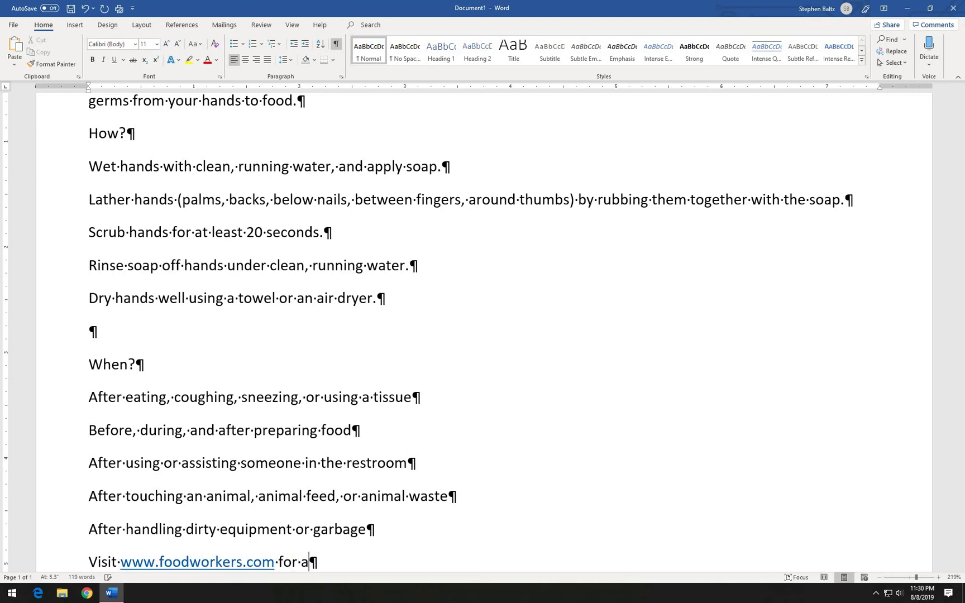
{"action": "key", "text": "BackSpace"}
{"action": "key", "text": "BackSpace"}
{"action": "type", "text": "ddditio"}
{"action": "key", "text": "BackSpace"}
{"action": "key", "text": "BackSpace"}
{"action": "key", "text": "BackSpace"}
{"action": "key", "text": "BackSpace"}
{"action": "key", "text": "BackSpace"}
{"action": "type", "text": "itional inform"}
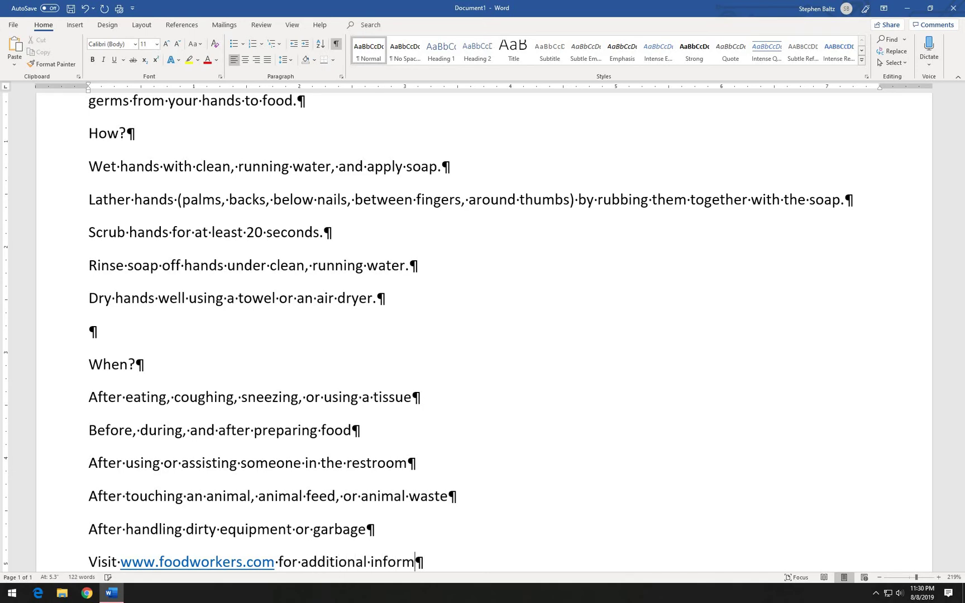
{"action": "type", "text": "ation"}
{"action": "key", "text": "BackSpace"}
{"action": "key", "text": "BackSpace"}
{"action": "key", "text": "BackSpace"}
{"action": "key", "text": "BackSpace"}
{"action": "key", "text": "BackSpace"}
{"action": "key", "text": "BackSpace"}
{"action": "key", "text": "BackSpace"}
{"action": "key", "text": "BackSpace"}
{"action": "key", "text": "BackSpace"}
{"action": "key", "text": "BackSpace"}
{"action": "key", "text": "BackSpace"}
{"action": "type", "text": "handwash"}
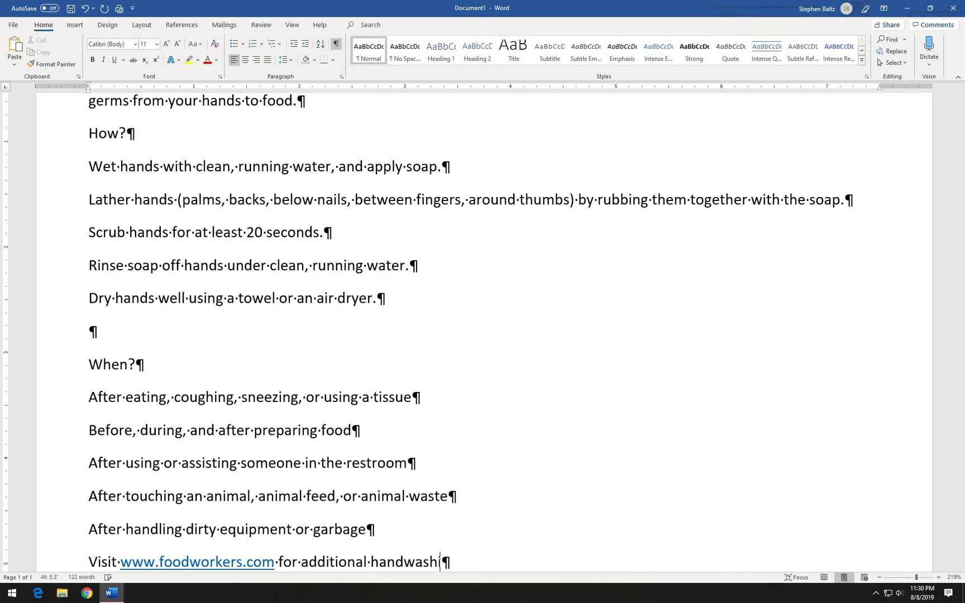
{"action": "type", "text": "ing tips."}
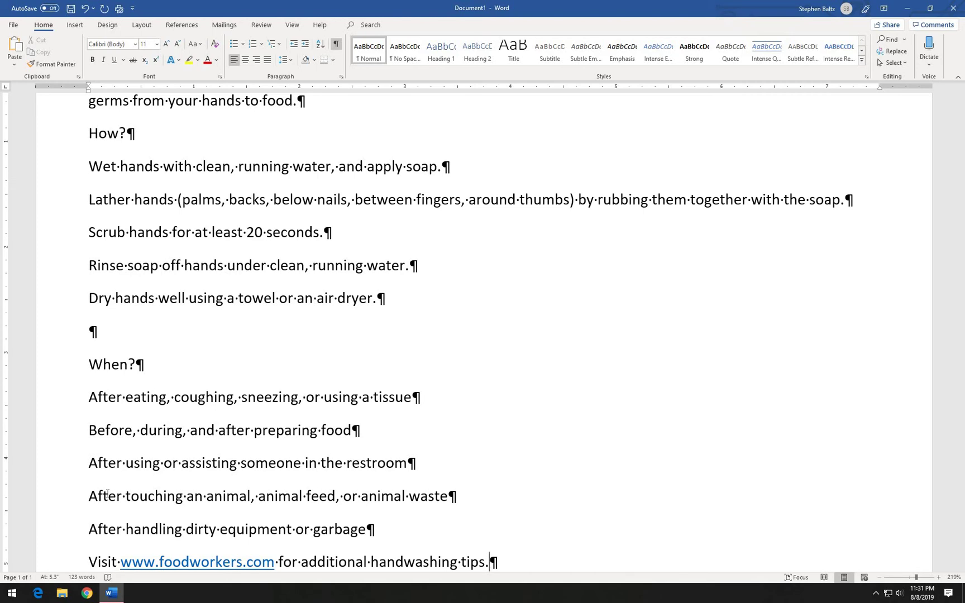
- Save the document as a Word Document named SC_WD1_1_WashHandsFlyerUnformatted in the CPSI1003 folder under Documents
{"action": "left_click", "coordinate": [14, 26]}
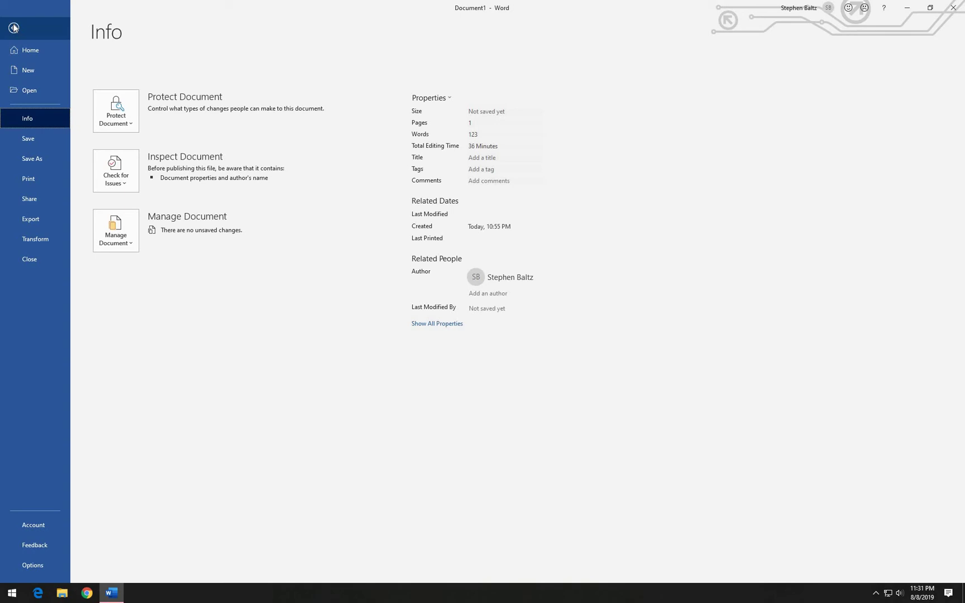
{"action": "left_click", "coordinate": [37, 160]}
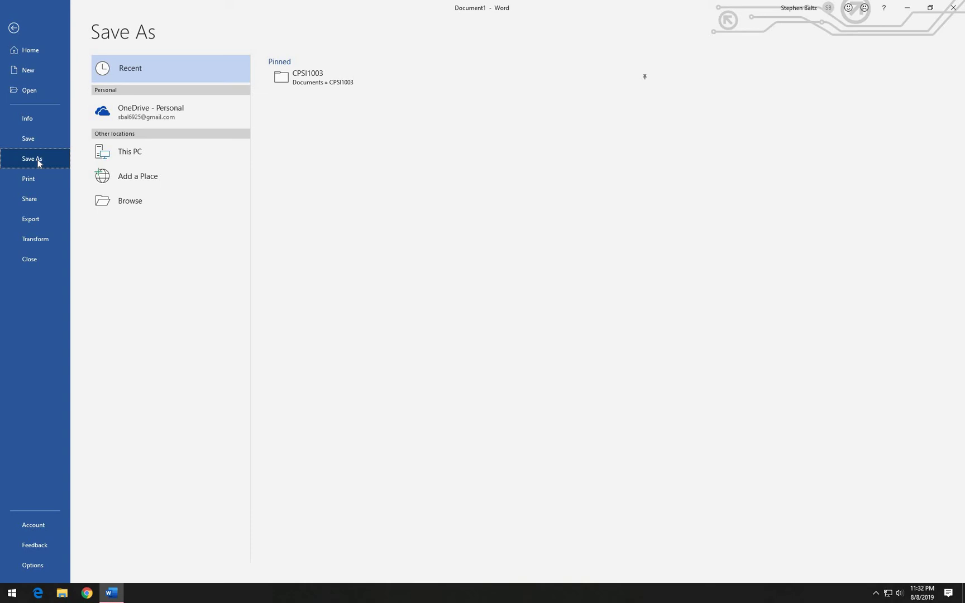
{"action": "left_click", "coordinate": [316, 81]}
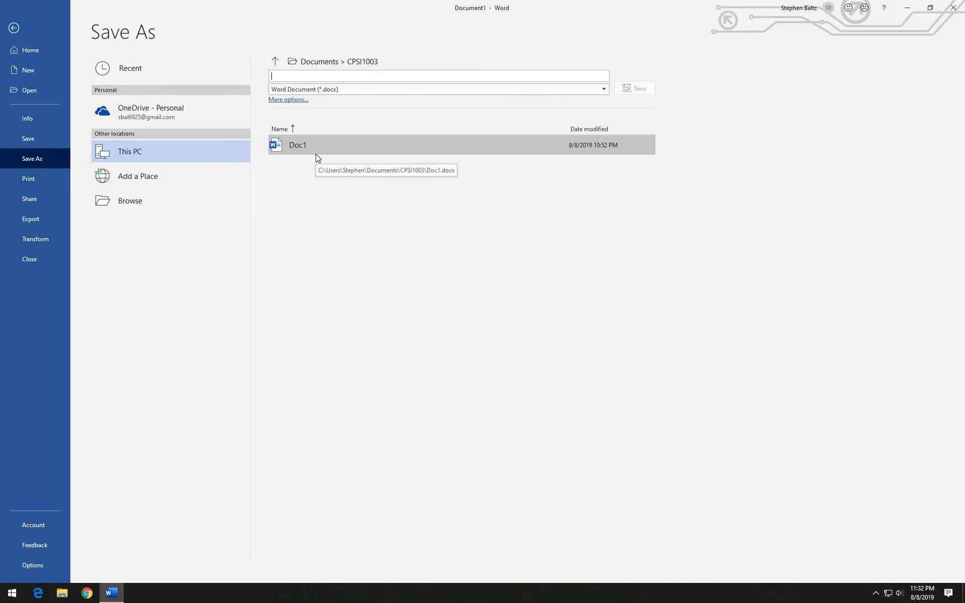
{"action": "type", "text": "S"}
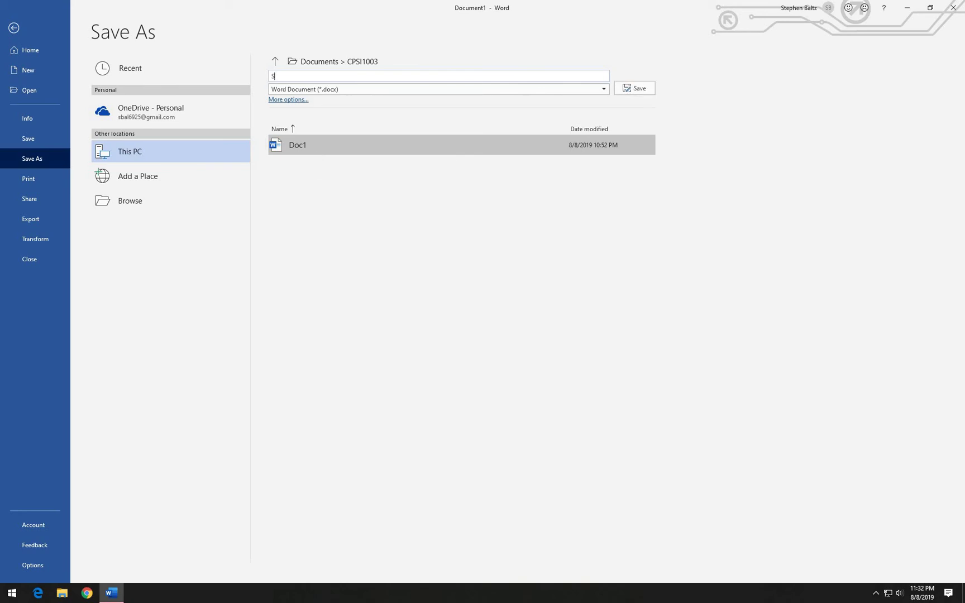
{"action": "type", "text": "C_WD1"}
{"action": "type", "text": "_1_WashHandsFlyerUnformatted"}
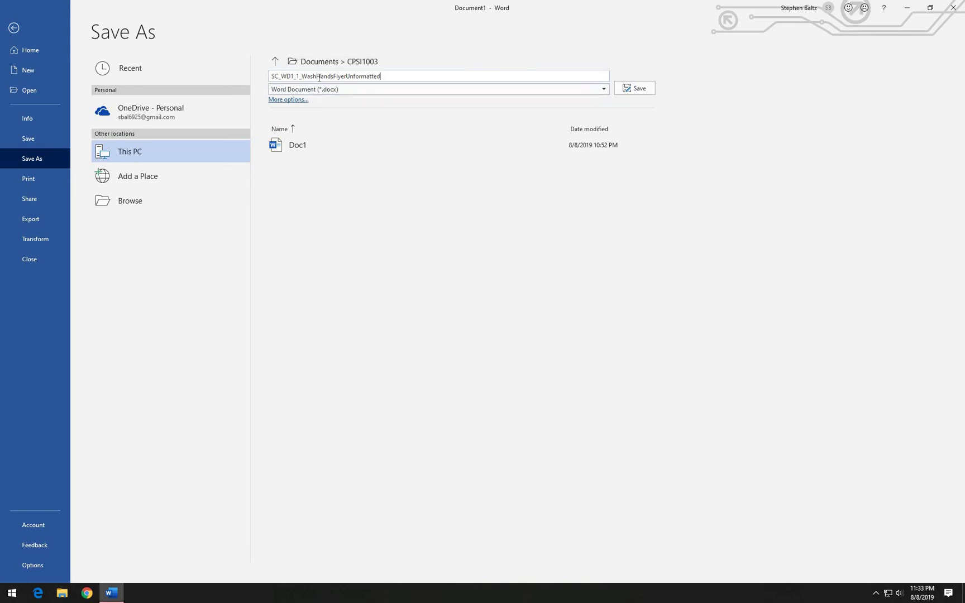
{"action": "left_click", "coordinate": [641, 90]}
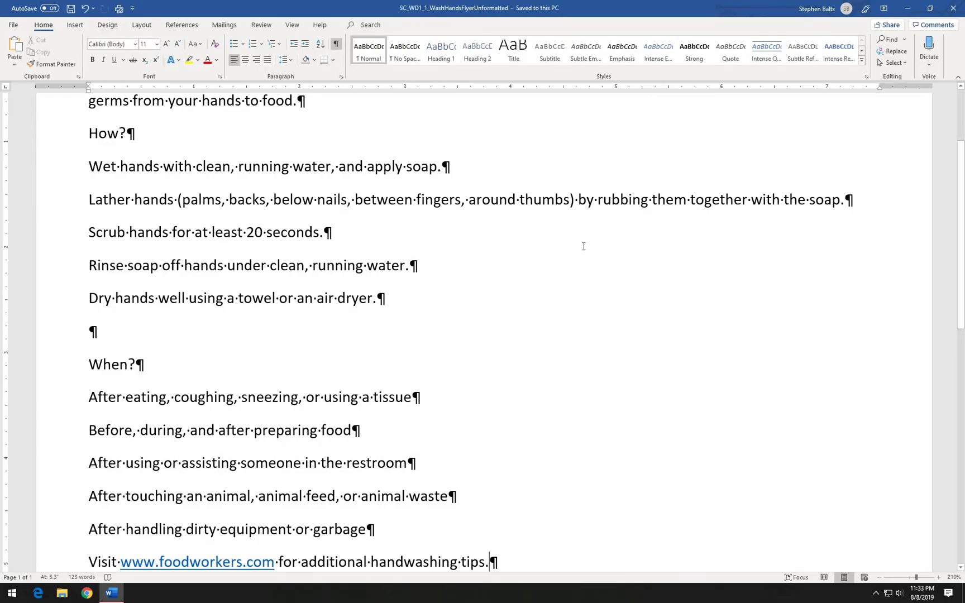